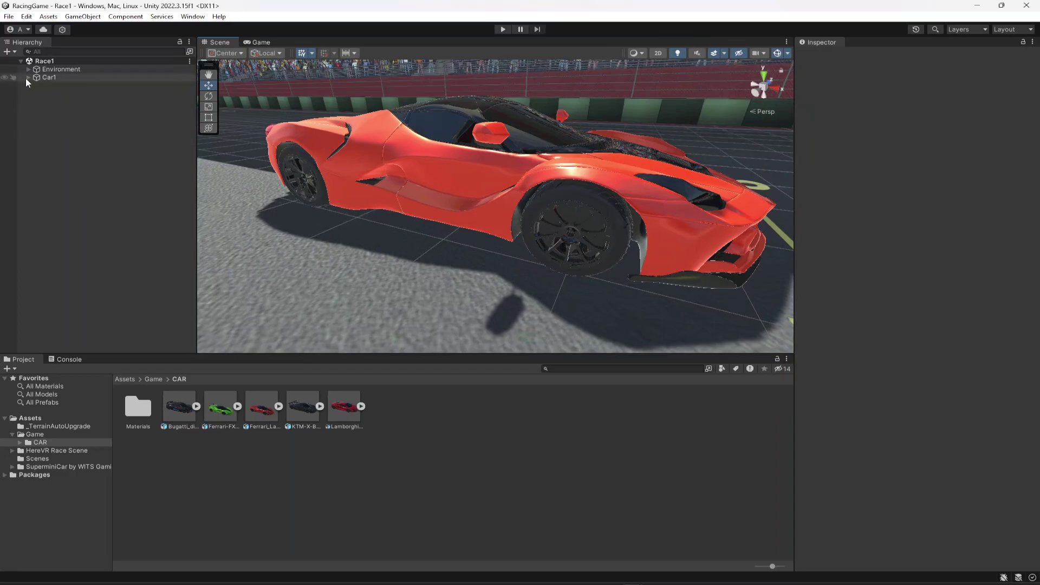
- Select all body parts of Car1 from CAR DOOR through Text, leaving out the four tires
left_click(27, 78)
left_click(76, 86)
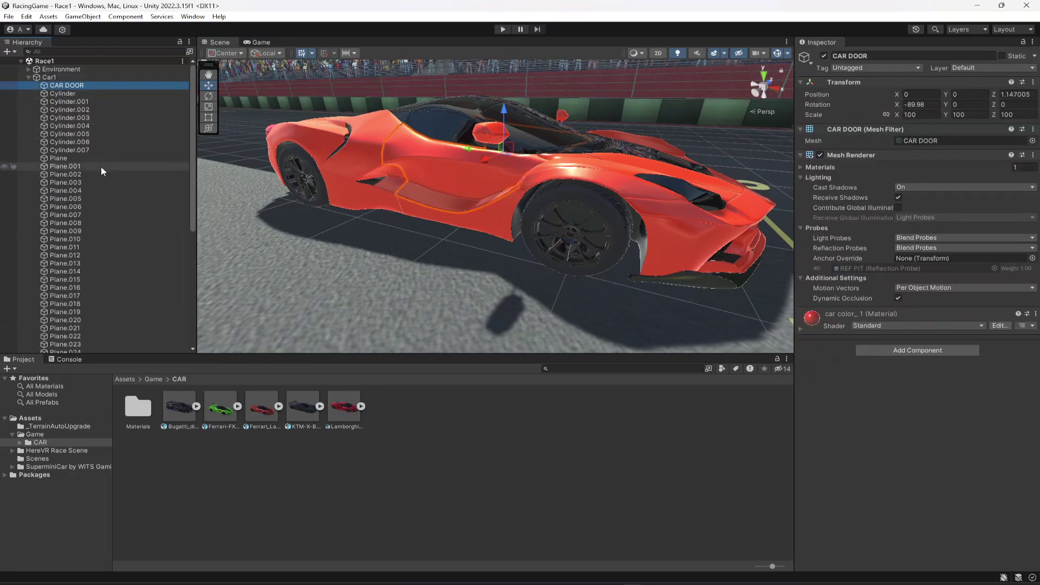
scroll(115, 239, "down", 6)
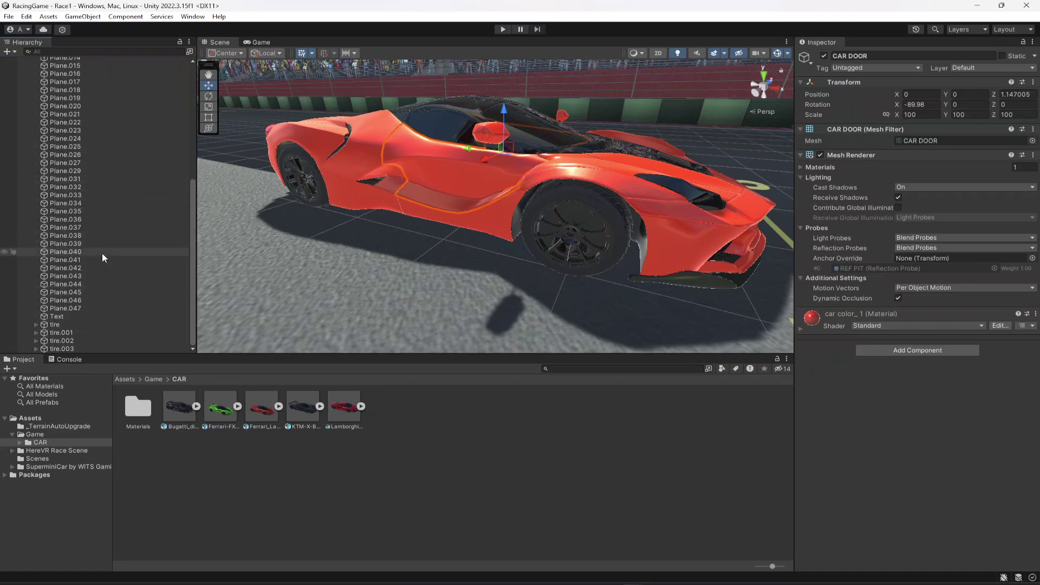
left_click(73, 320, "shift")
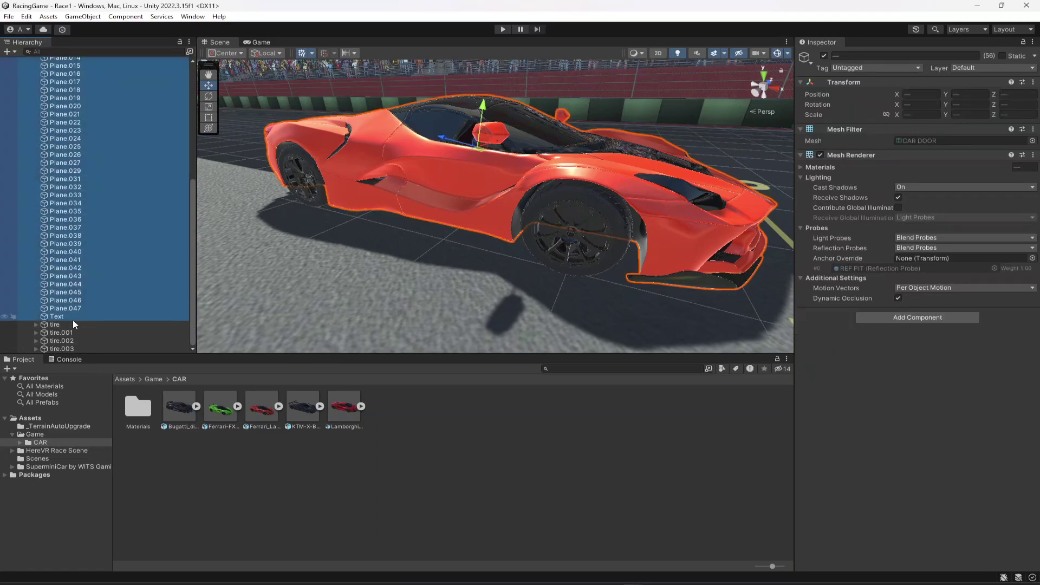
- Try lifting the selected body parts away from the tires, and undo the move
left_click_drag(483, 110, 506, 14)
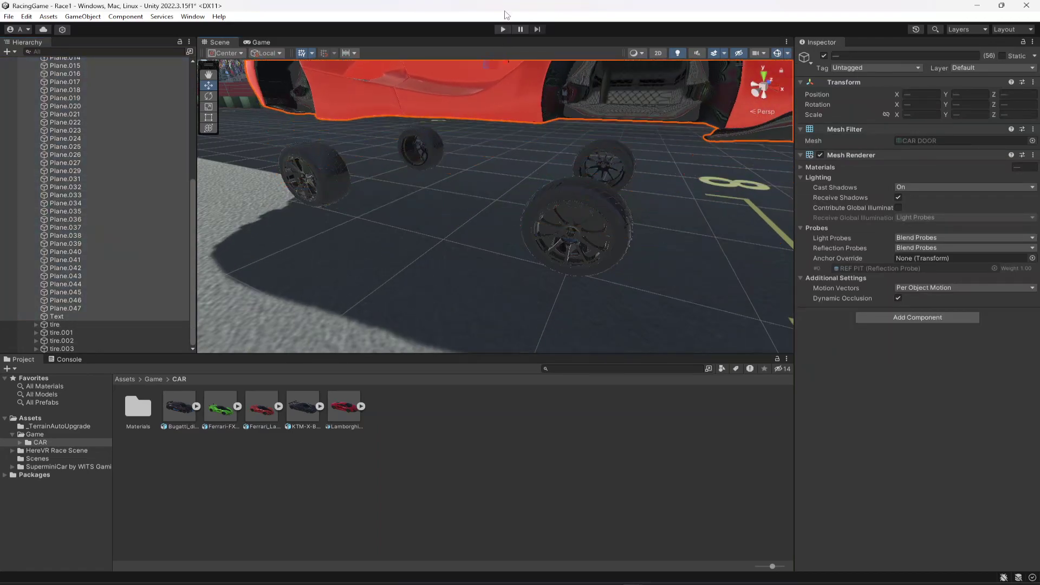
right_click_drag(495, 176, 493, 139)
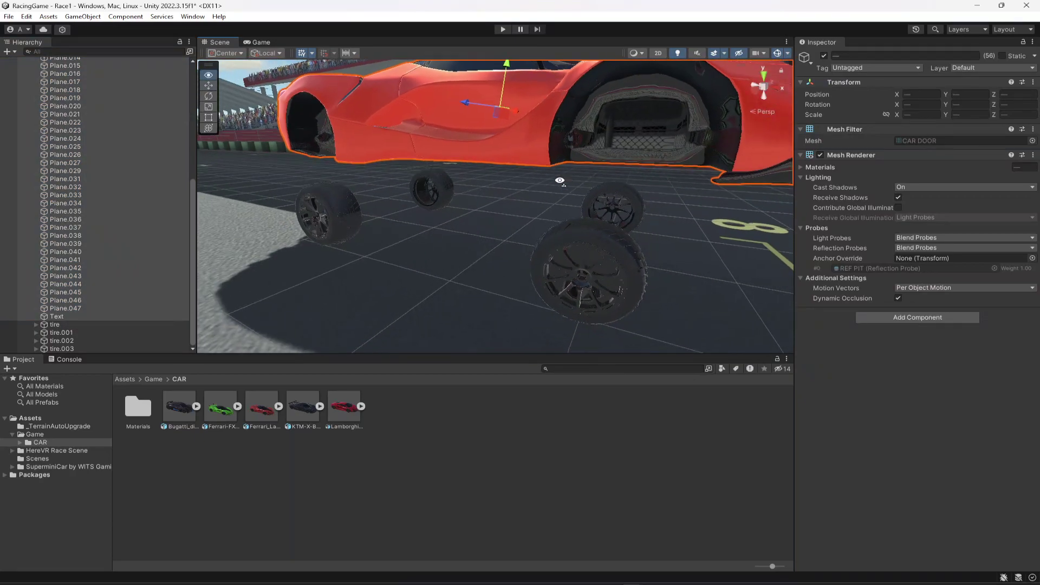
key("ctrl+z")
- Group the selected body parts under a new empty parent inside Car1 and name it Body
scroll(95, 235, "up", 10)
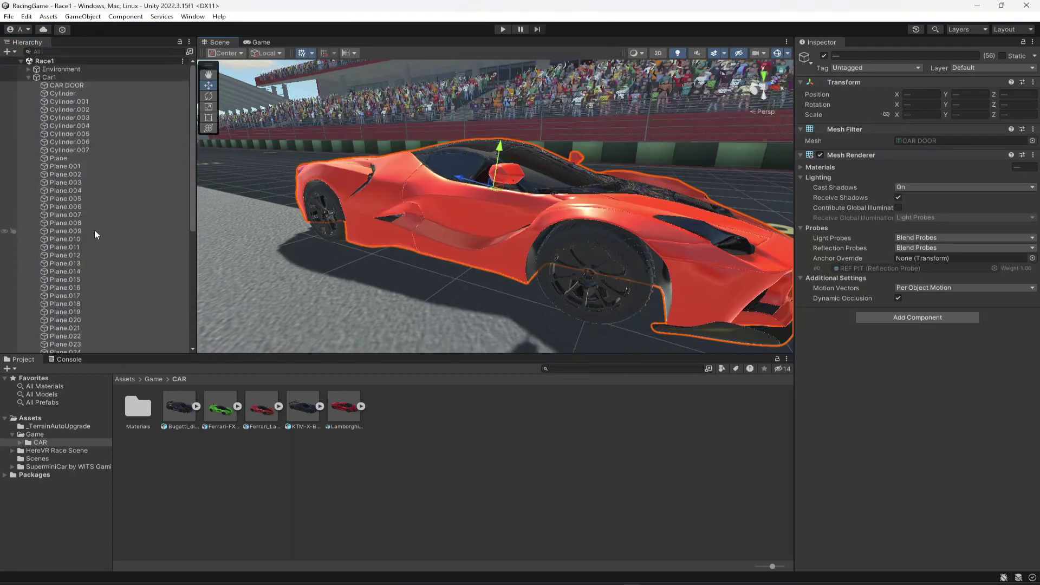
left_click(81, 86, "ctrl")
left_click(81, 86, "ctrl")
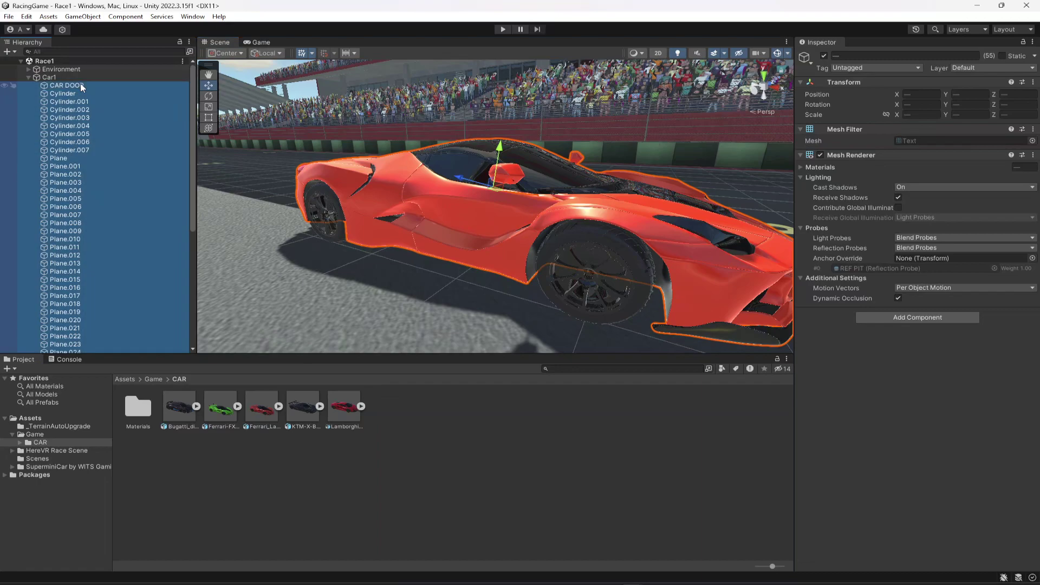
right_click(72, 82)
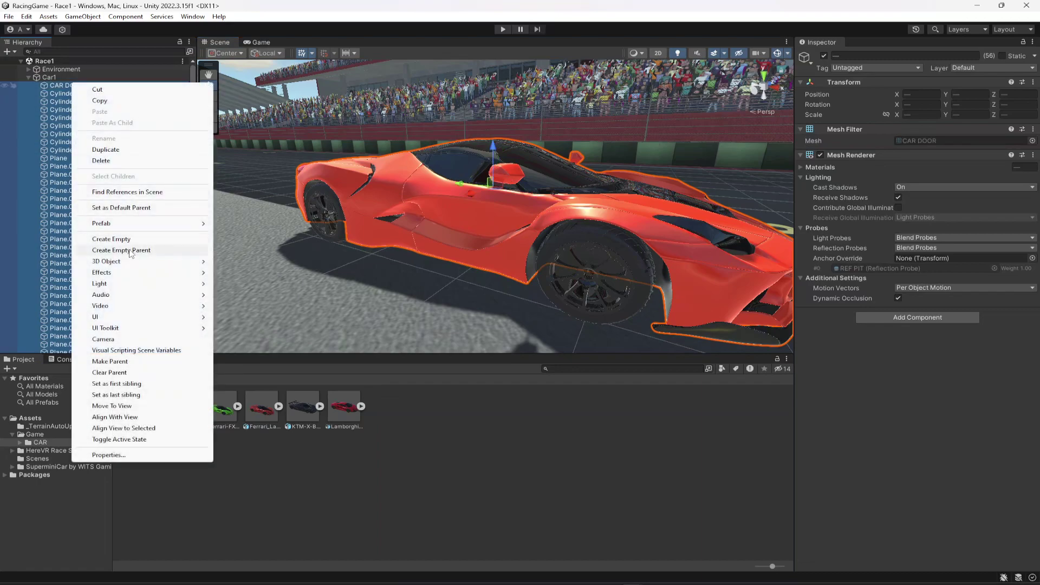
left_click(130, 250)
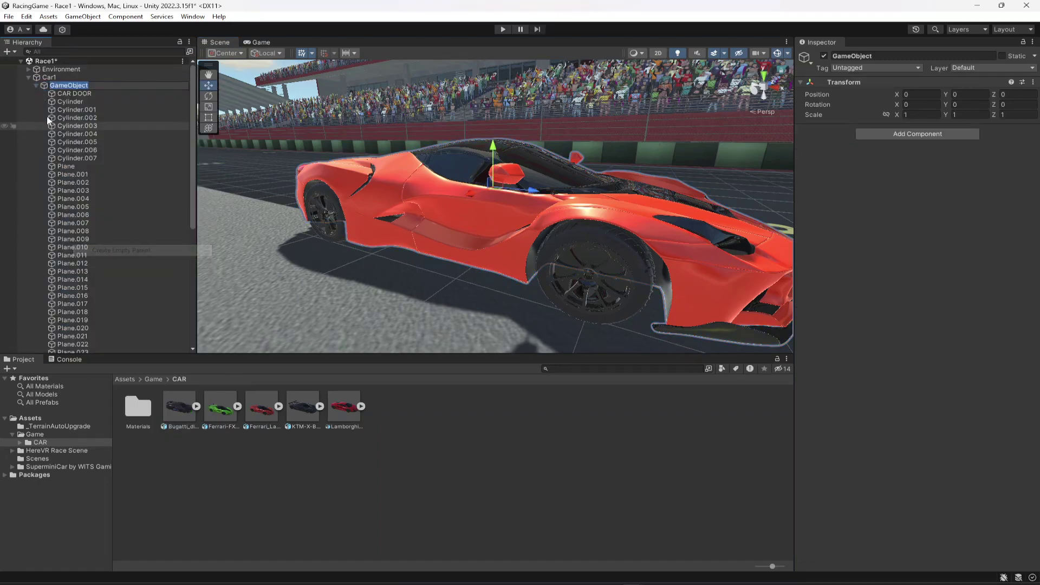
left_click(37, 85)
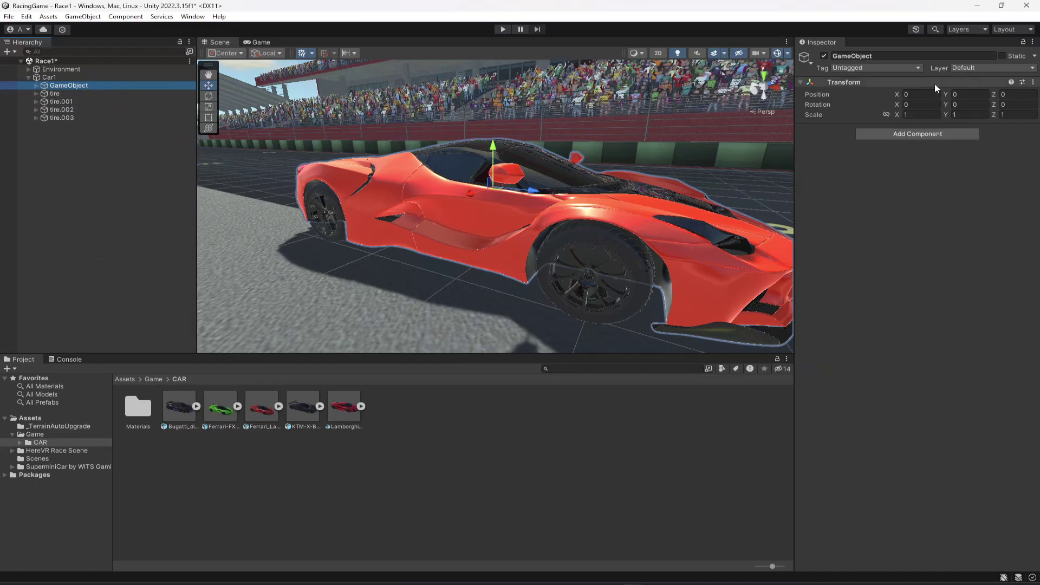
left_click(882, 57)
type("Body")
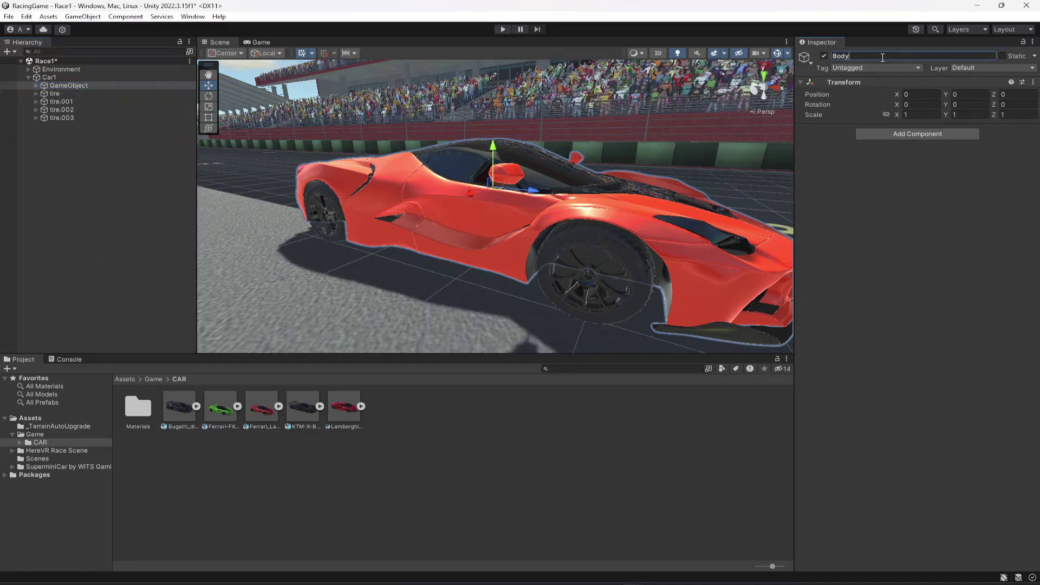
left_click_drag(499, 138, 498, 60)
key("ctrl+z")
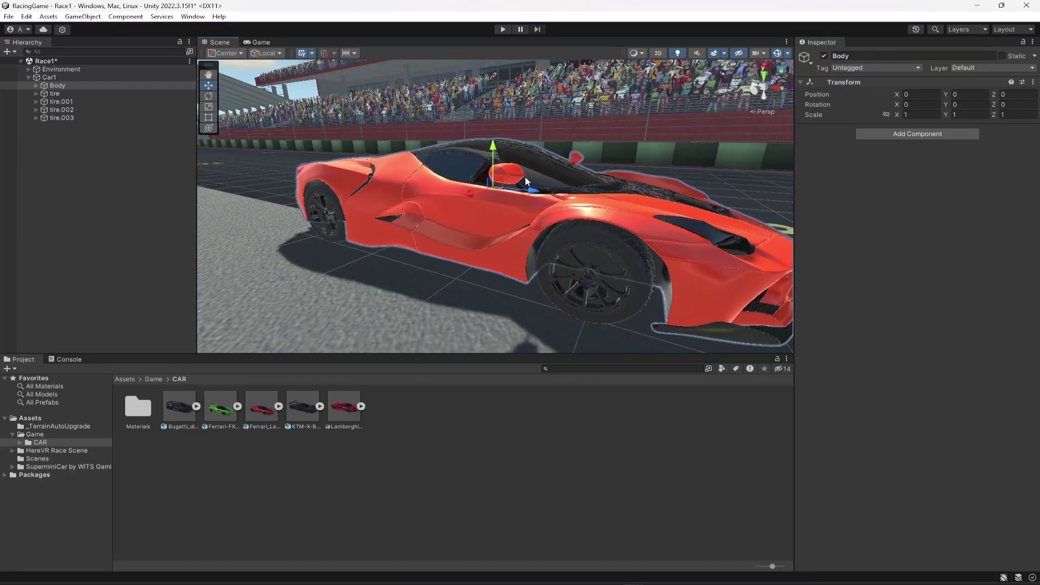
- Group the four tire objects under a new empty parent inside Car1
left_click(62, 93)
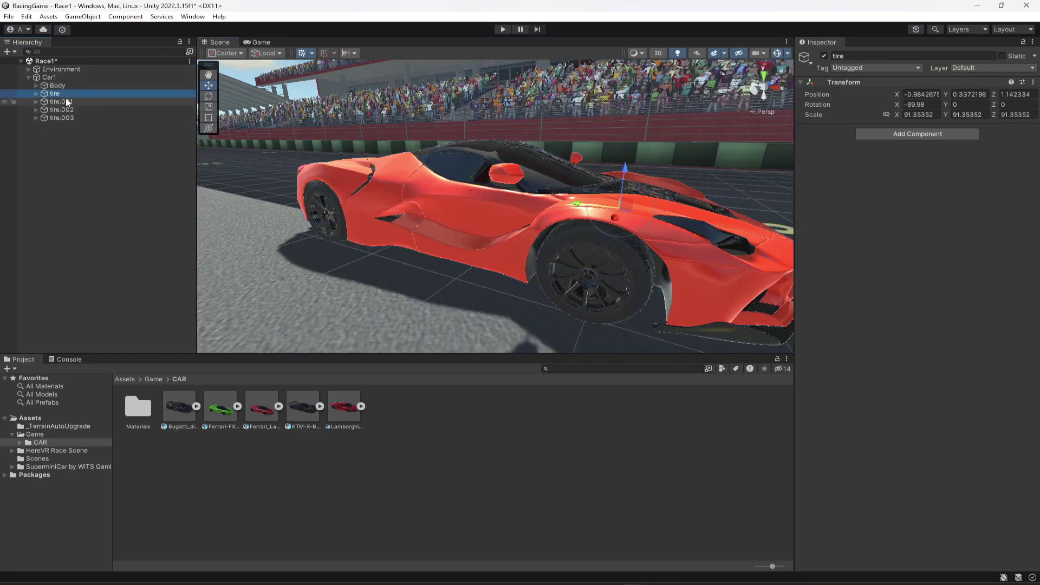
left_click_drag(609, 255, 528, 257, "alt")
mouse_move(527, 257)
right_mouse_down()
mouse_move(608, 256)
mouse_move(502, 260)
mouse_move(539, 243)
right_mouse_up()
key("d")
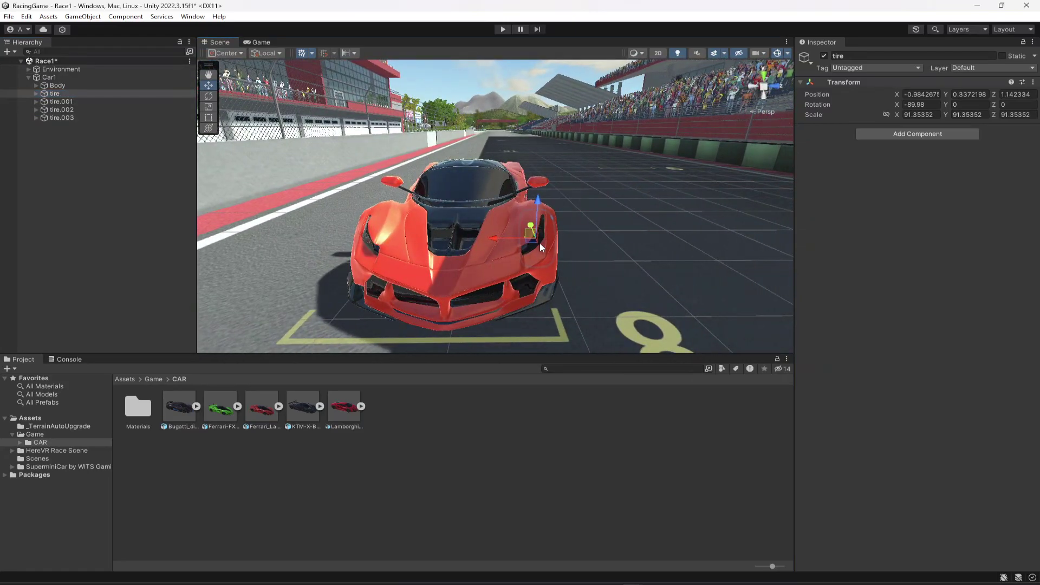
right_click_drag(659, 219, 476, 248)
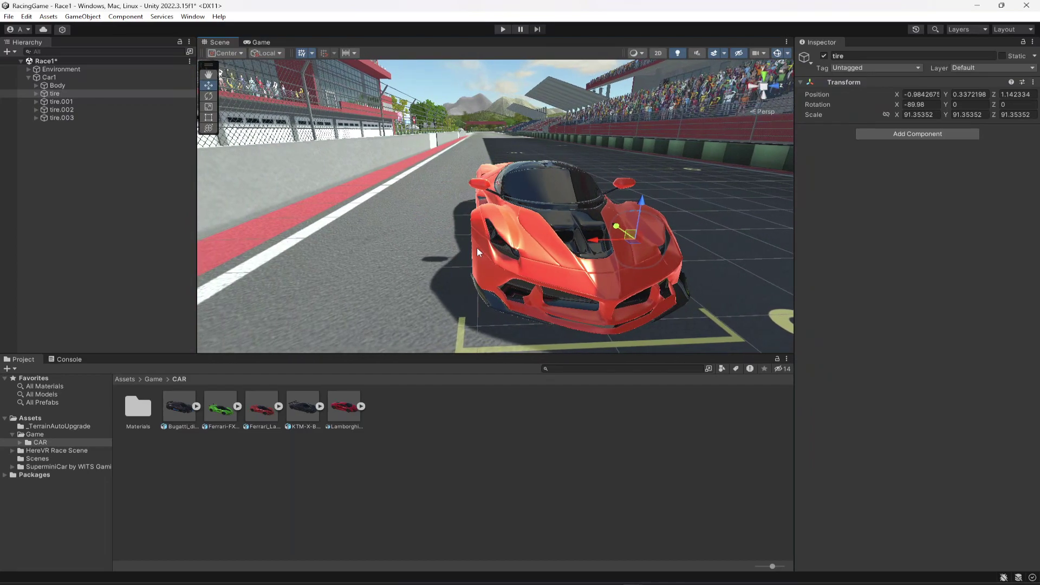
right_click_drag(698, 148, 597, 168)
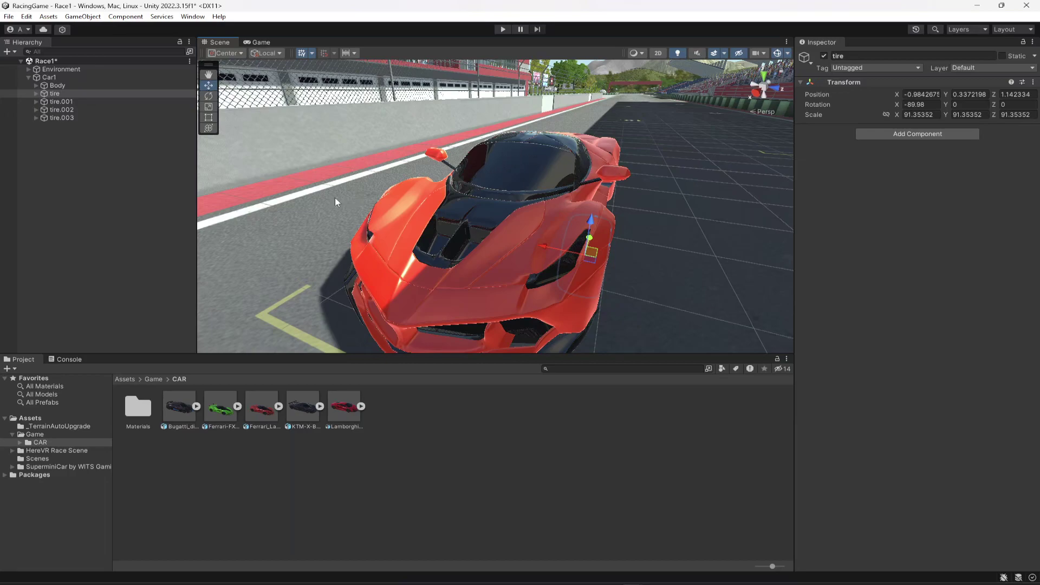
left_click(62, 119, "shift")
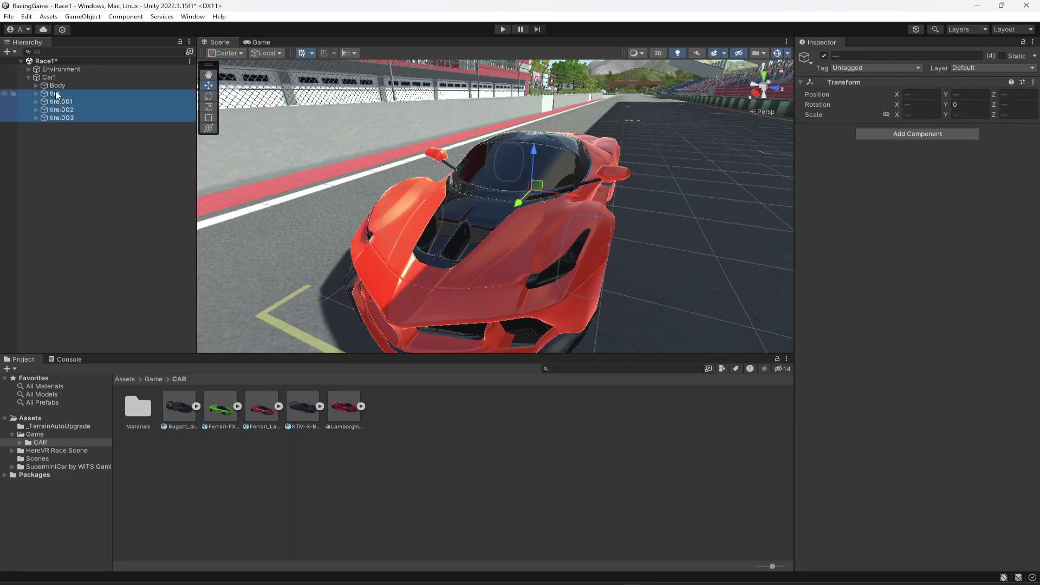
right_click(57, 95)
left_click(108, 259)
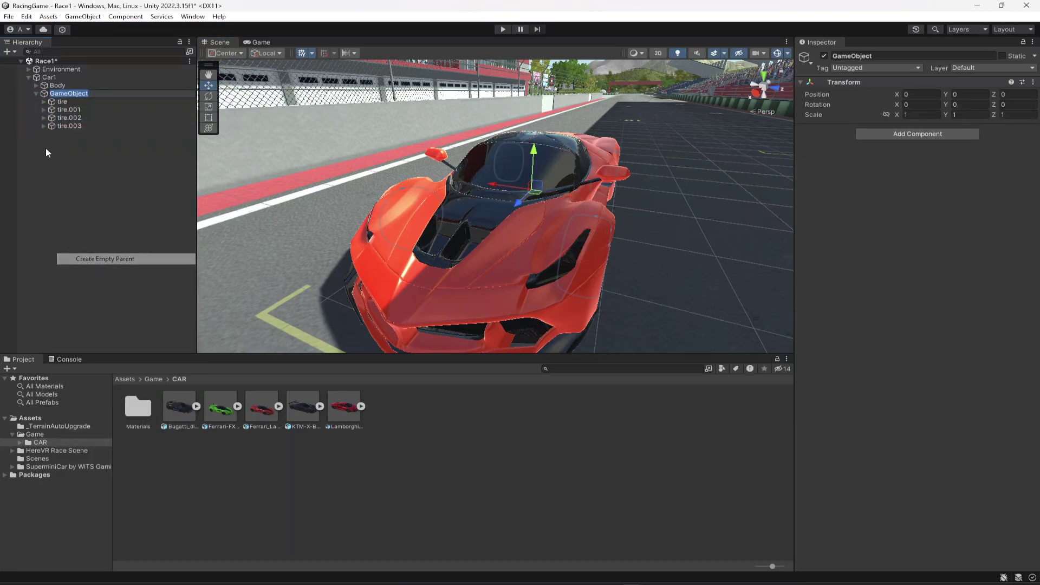
left_click(35, 93)
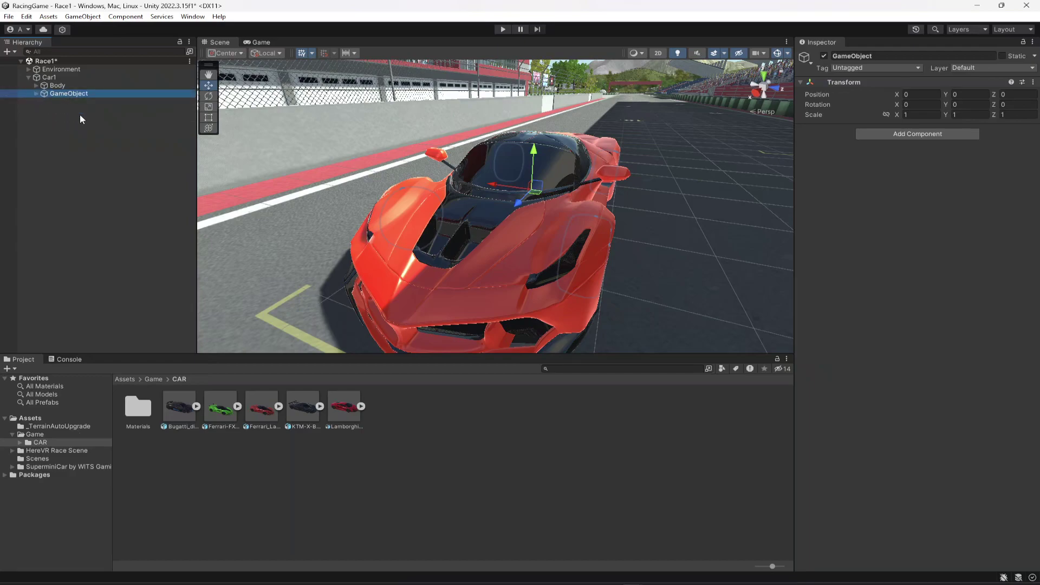
- Rename the tires' new parent object as WheelsModels
left_click(910, 56)
type("Wheels")
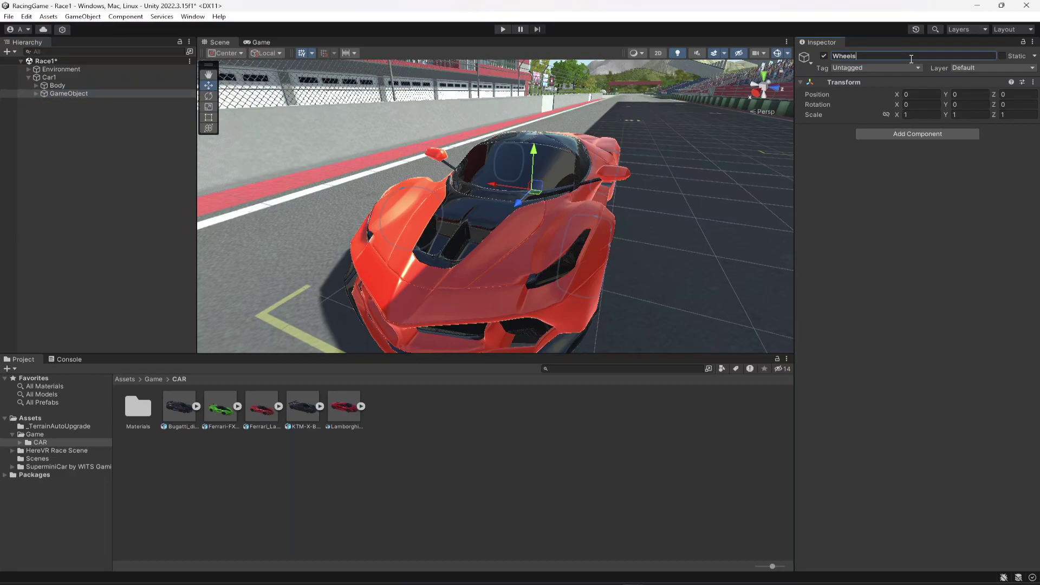
type("Models")
key("Return")
- Rename the tire object in WheelsModels as Front_Wheel_Left and copy that name for reuse
left_click(36, 93)
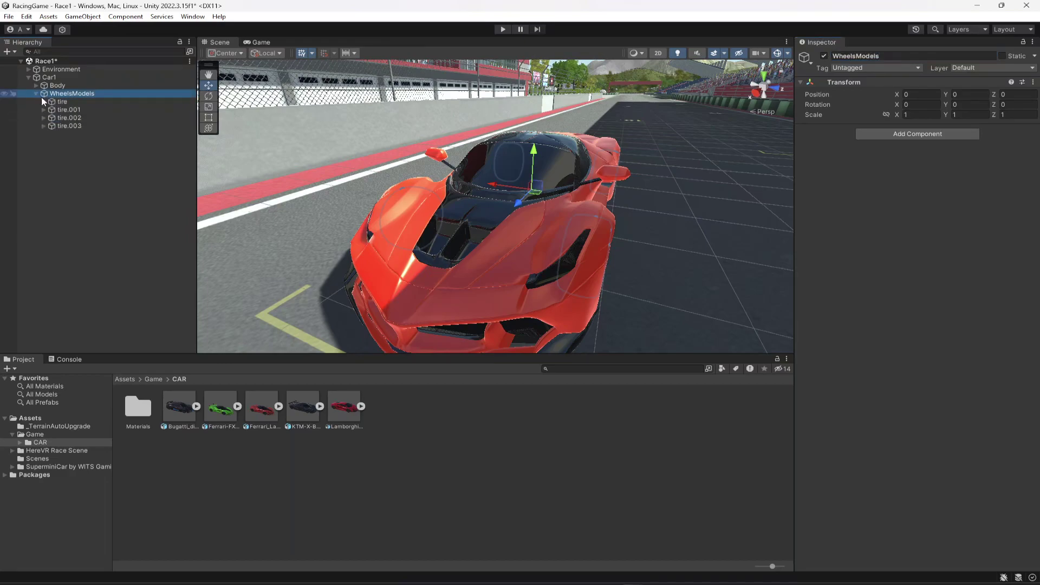
left_click(54, 101)
right_click_drag(314, 172, 464, 227)
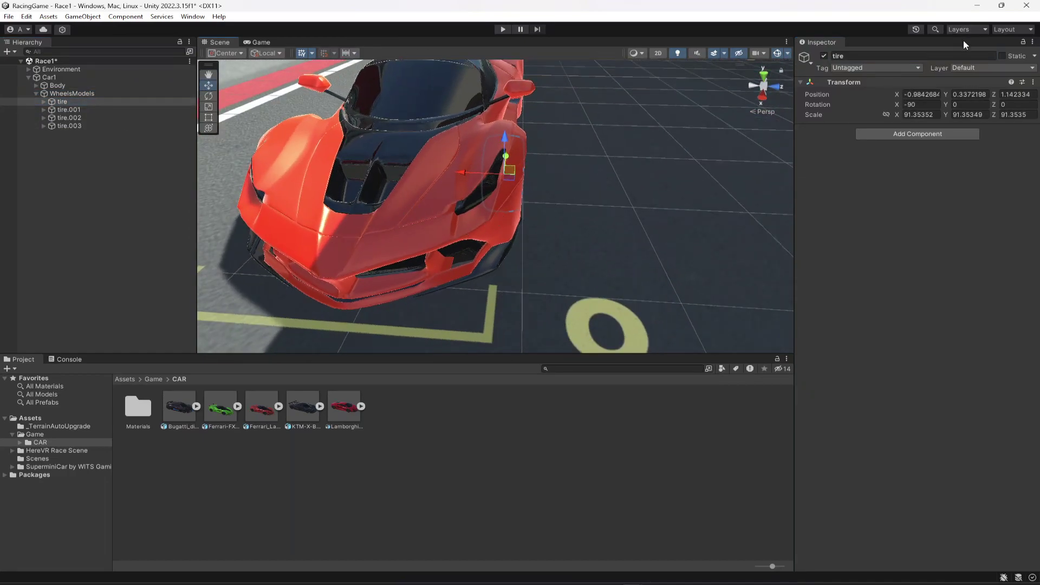
left_click(892, 55)
type("Front")
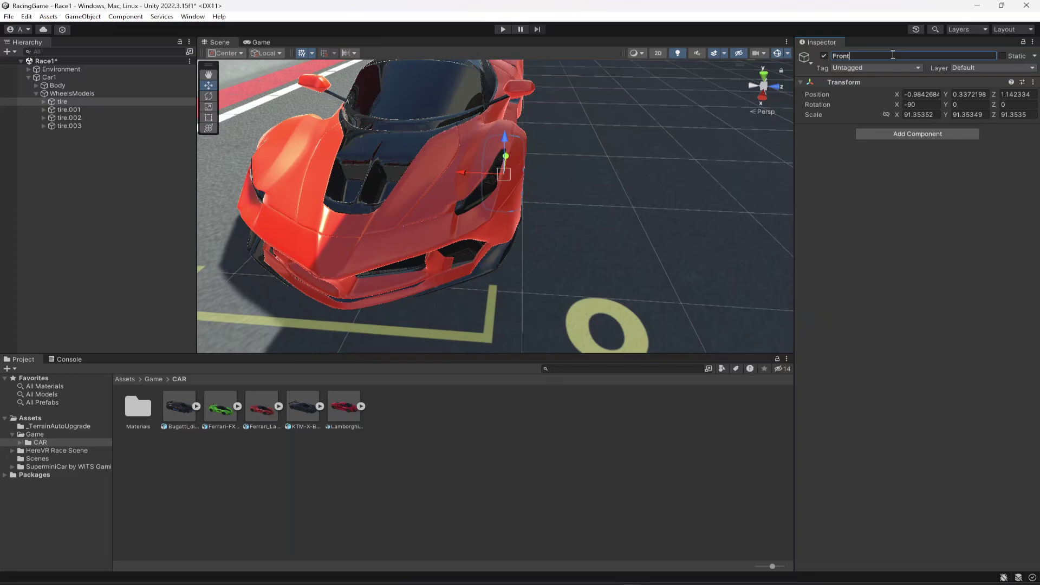
type("_Wheel_Left")
key("Return")
key("ctrl+c")
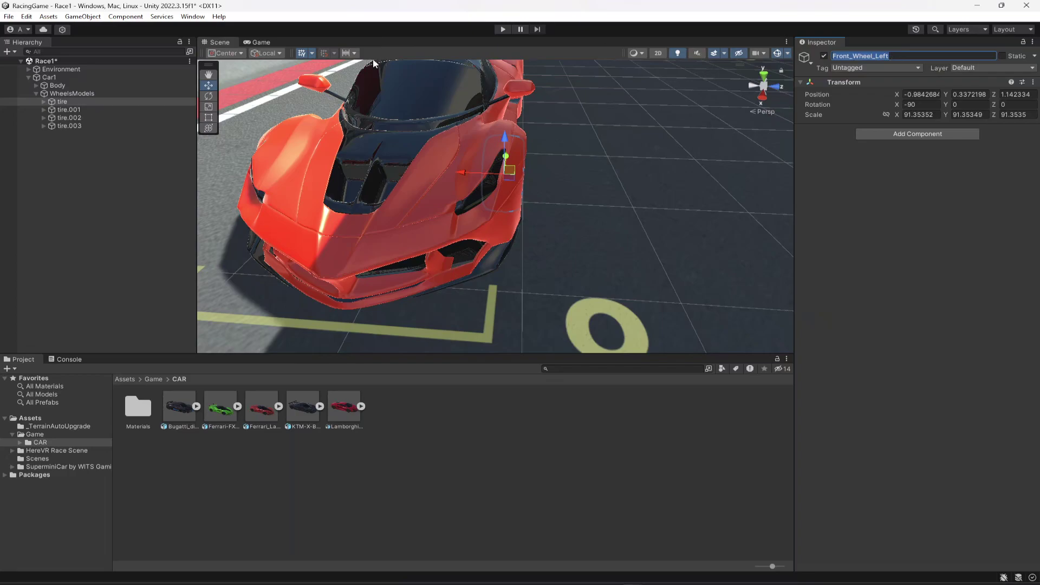
- Rename tire.001 as Back_Wheel_Left
left_click(76, 109)
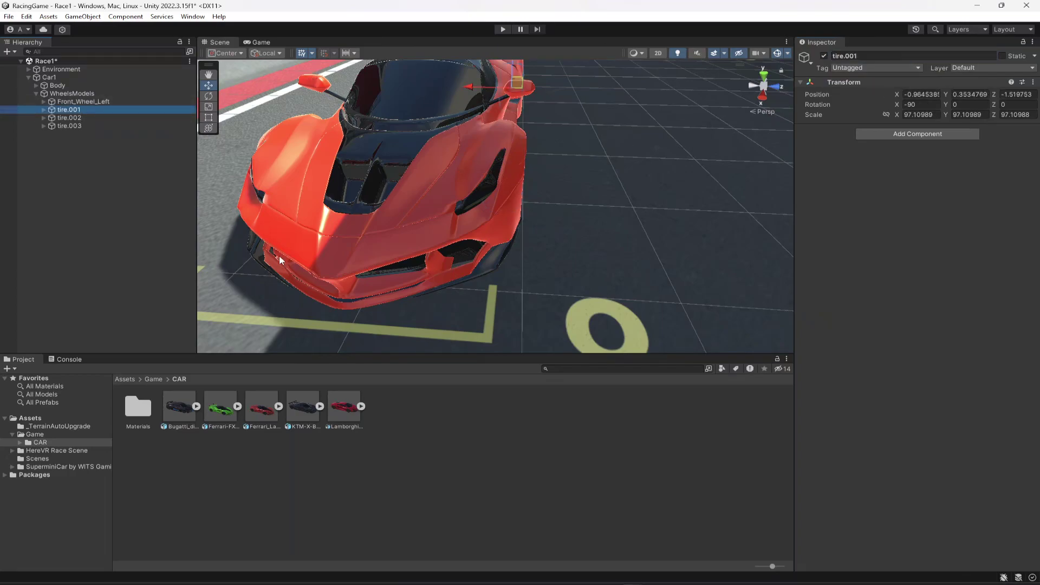
right_click_drag(279, 257, 421, 190)
scroll(422, 190, "down", 3)
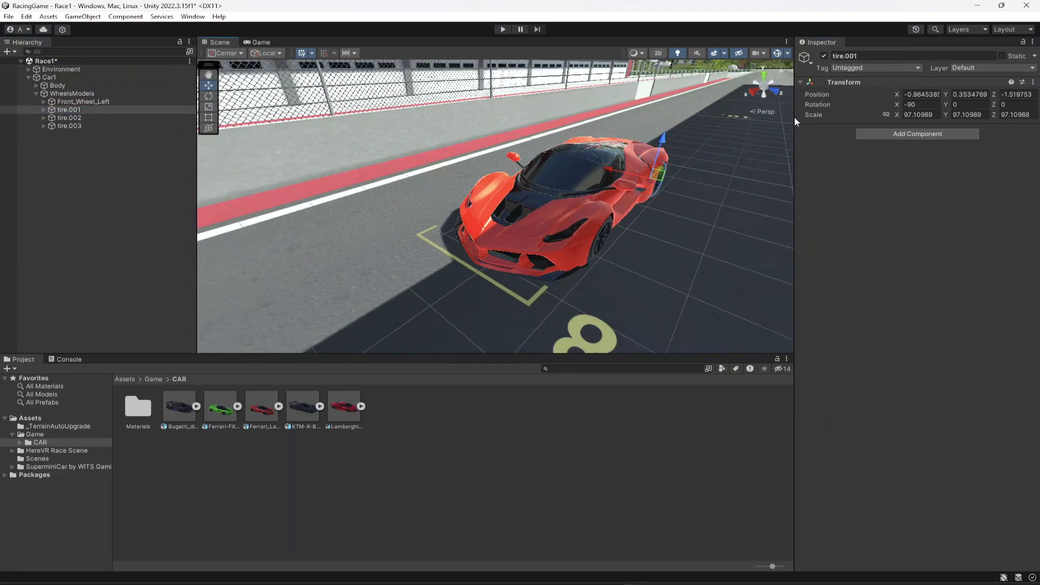
left_click(845, 55)
key("ctrl+v")
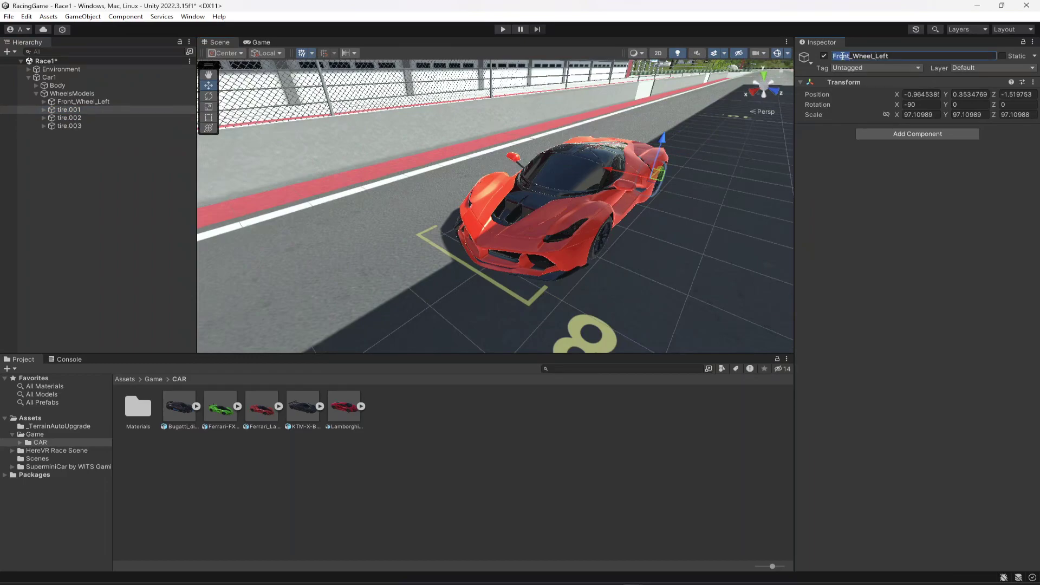
type("Back")
key("Return")
- Rename tire.002 as Front_Wheel_Right
left_click(109, 117)
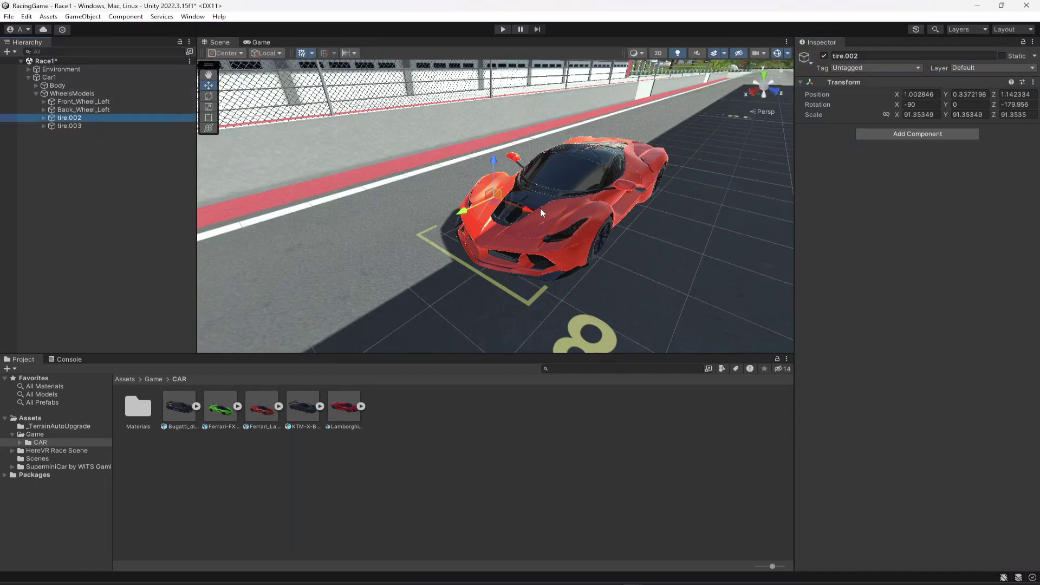
left_click(879, 56)
key("ctrl+v")
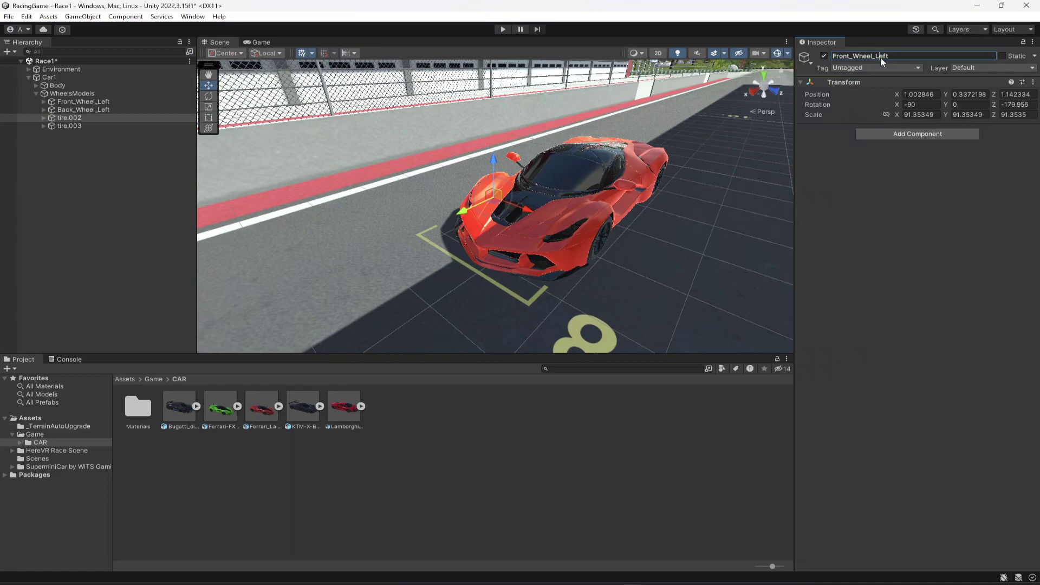
key("BackSpace")
key("BackSpace")
key("BackSpace")
key("BackSpace")
type("Right")
left_click(939, 222)
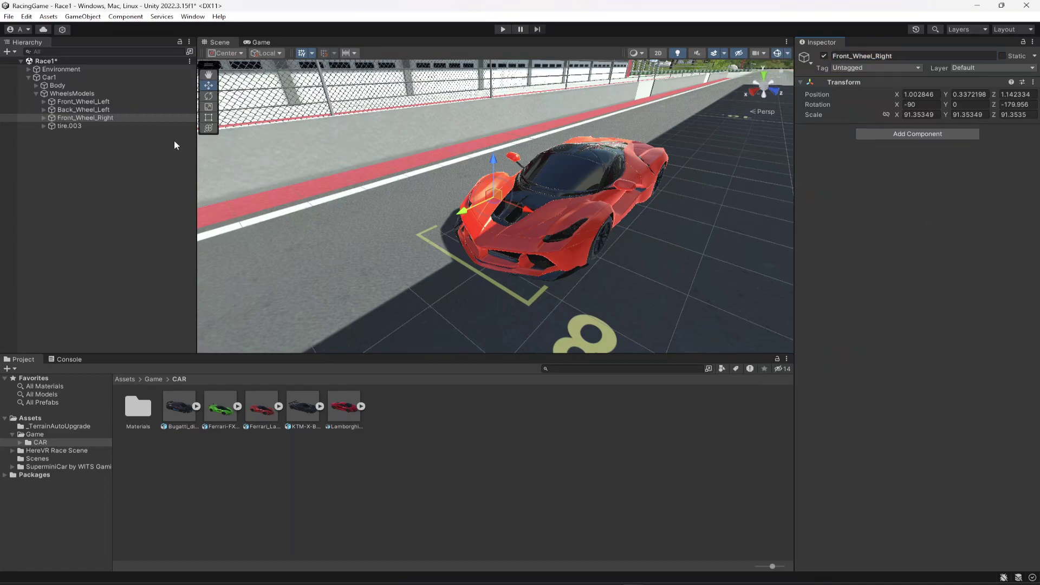
- Rename tire.003 as Back_Wheel_Right and save the scene
left_click(96, 129)
left_click(860, 56)
type("Front_Wheel_Right")
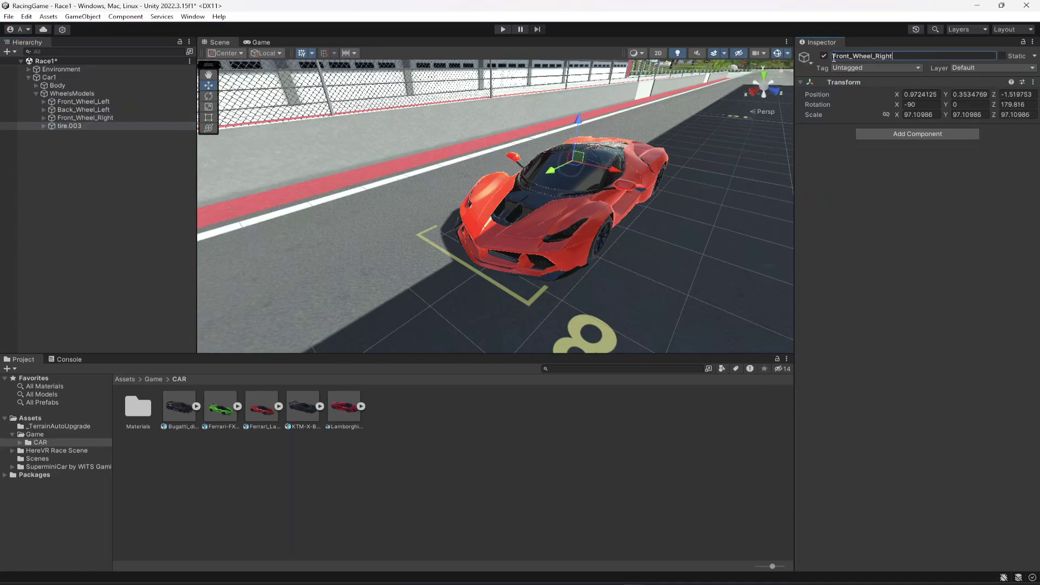
left_click_drag(833, 56, 840, 57)
type("Back")
type("k")
key("Return")
left_click(70, 155)
key("ctrl+s")
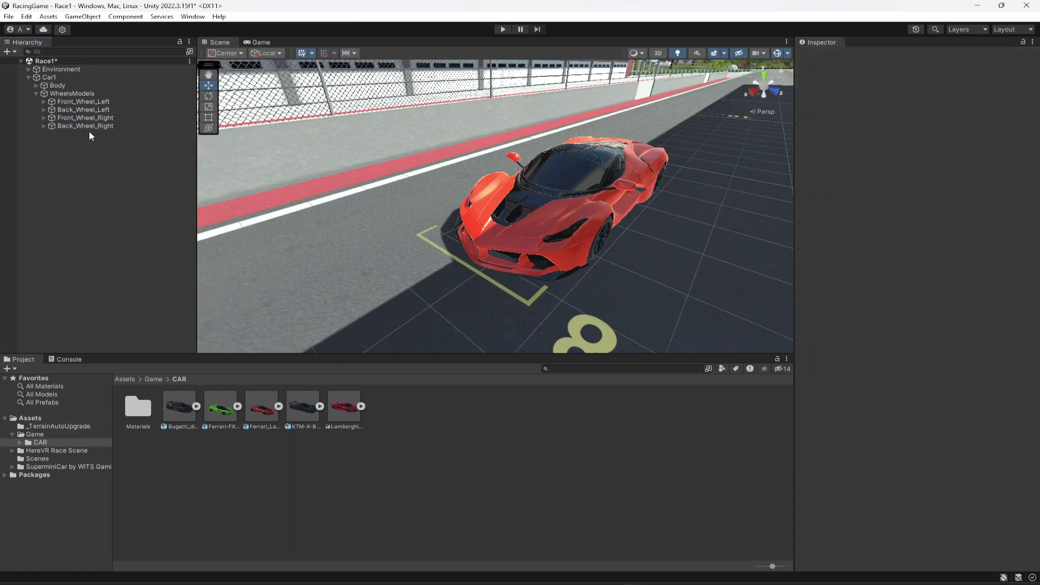
- Duplicate the WheelsModels group inside Car1 and rename the copy WheelsColliders
left_click(92, 102)
left_click(82, 146)
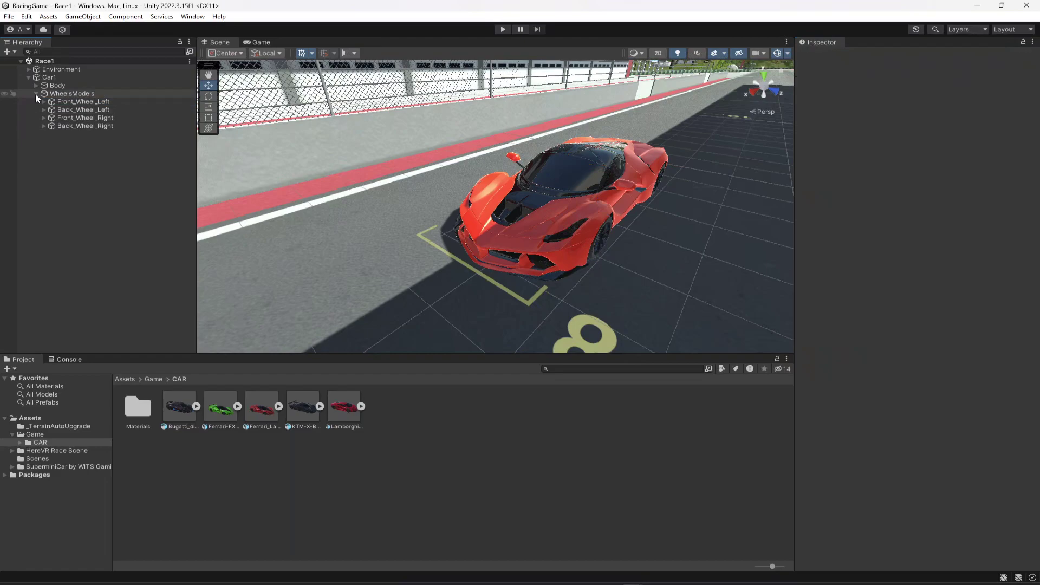
left_click(35, 93)
left_click(74, 94)
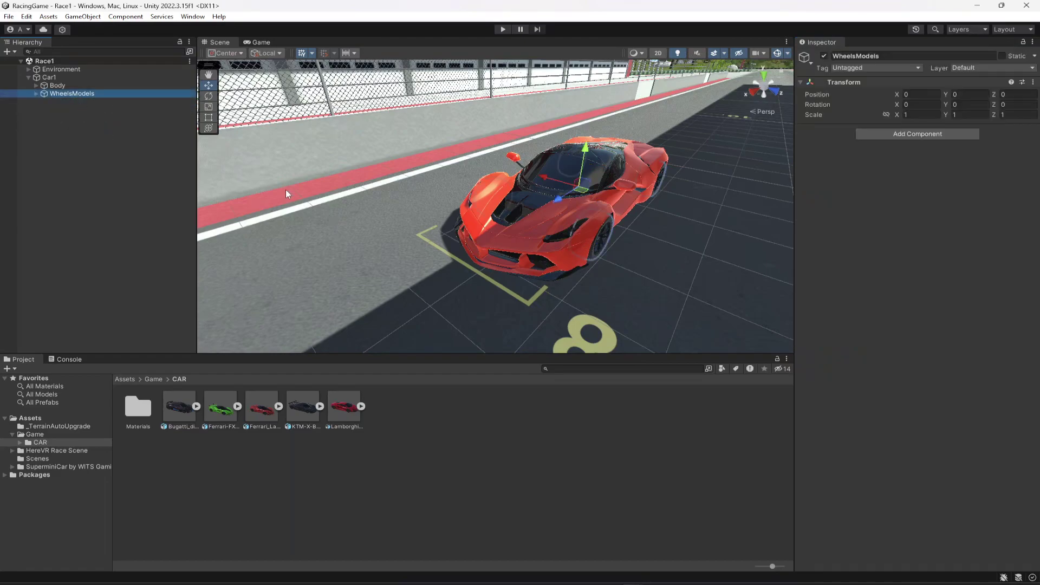
right_click_drag(588, 191, 599, 193)
left_click(81, 94)
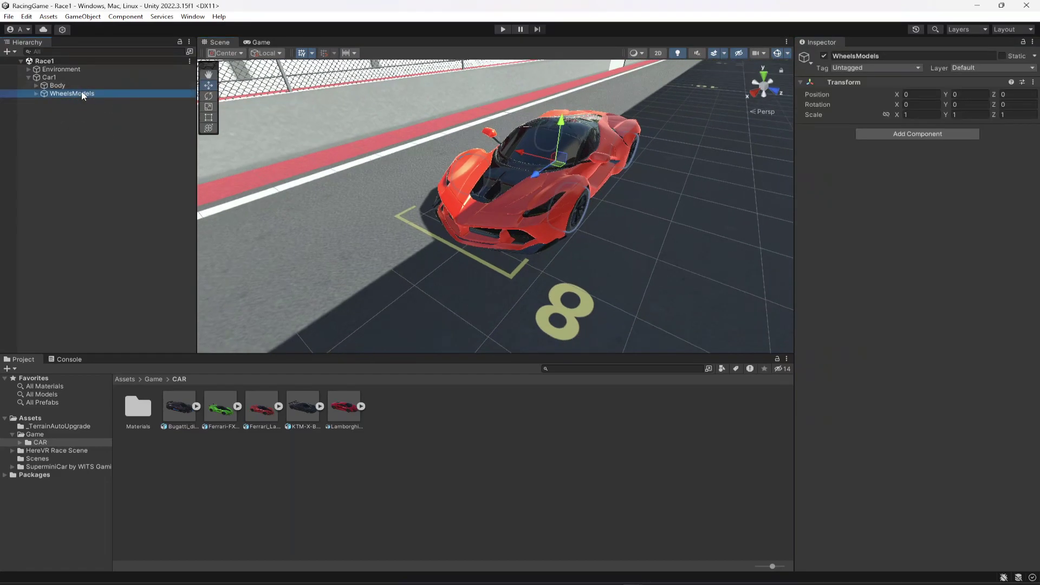
key("ctrl+d")
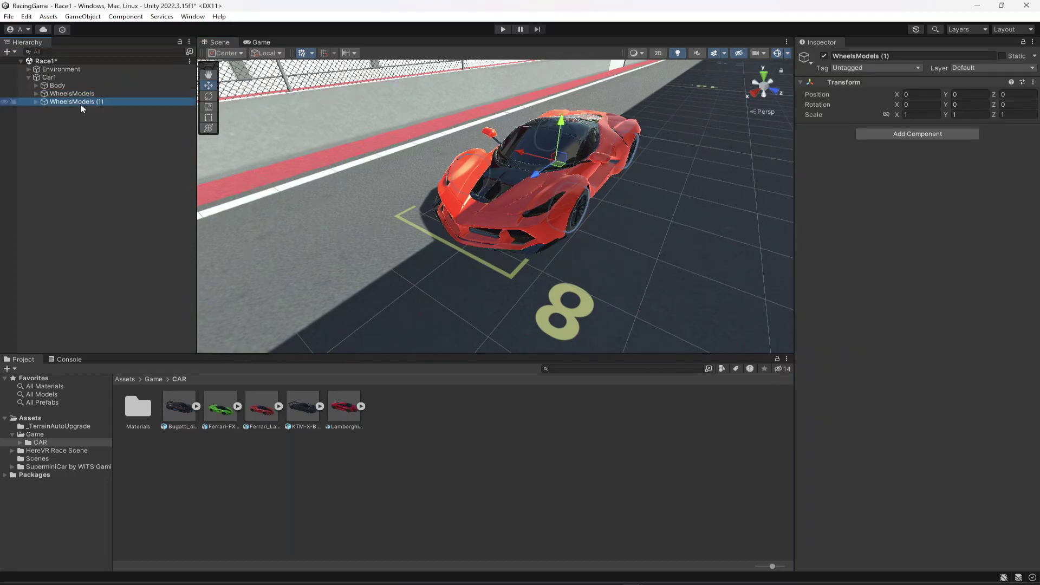
left_click(881, 57)
left_click(860, 57)
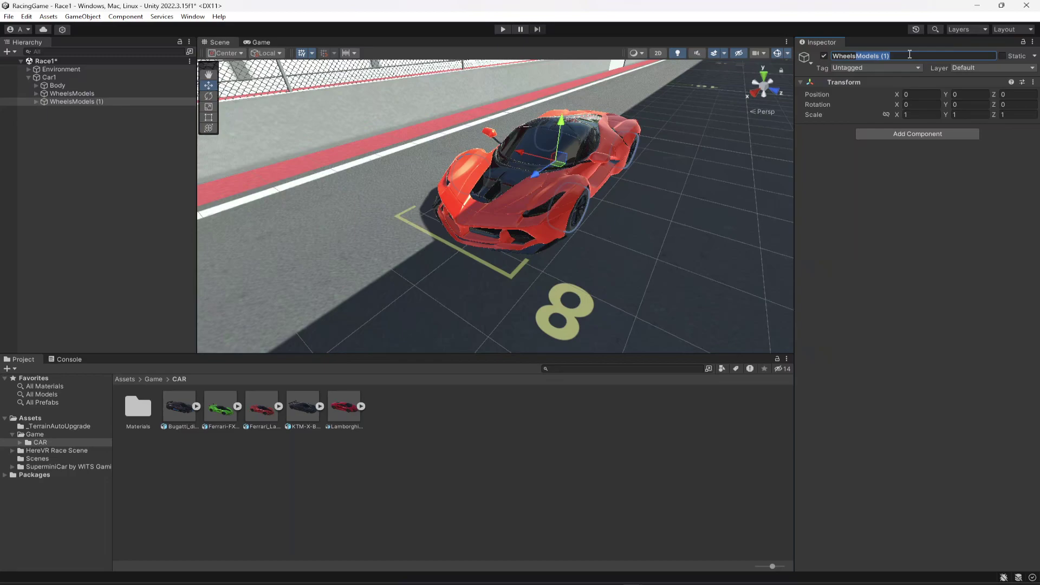
type("Collider")
- Add a Rigidbody component to the Car1 object
left_click(49, 76)
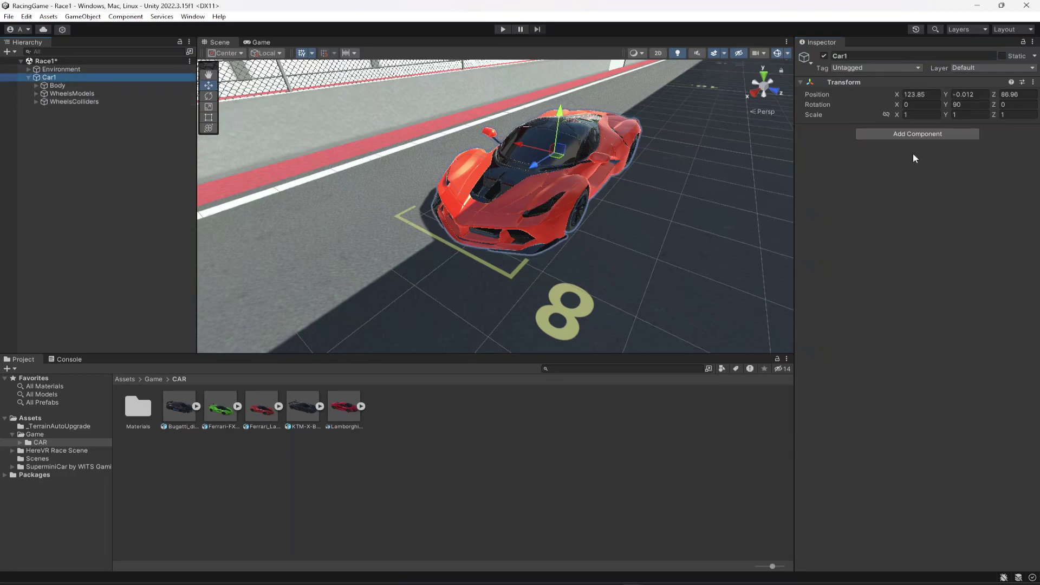
left_click(905, 135)
type("ri")
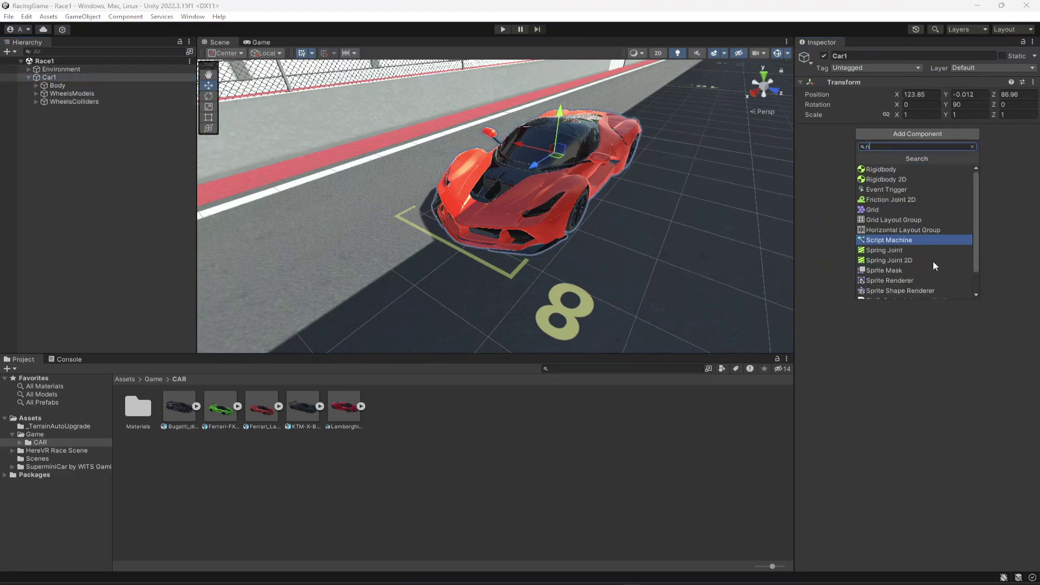
type("gi")
key("Return")
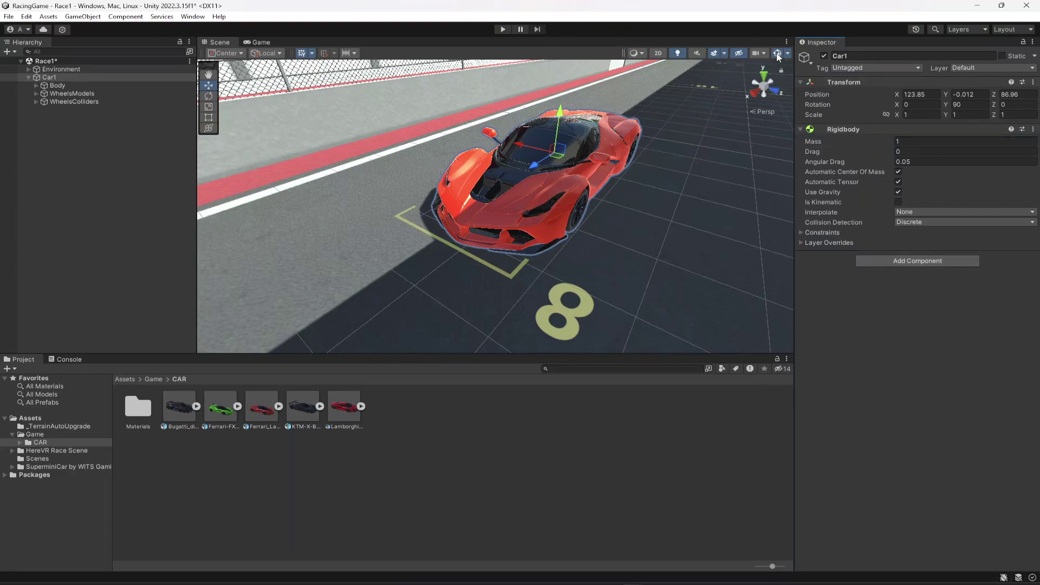
- Expand the WheelsColliders group to list its wheel objects
key("w")
right_click_drag(629, 194, 564, 186)
key("d")
scroll(563, 186, "up", 3)
left_click(36, 101)
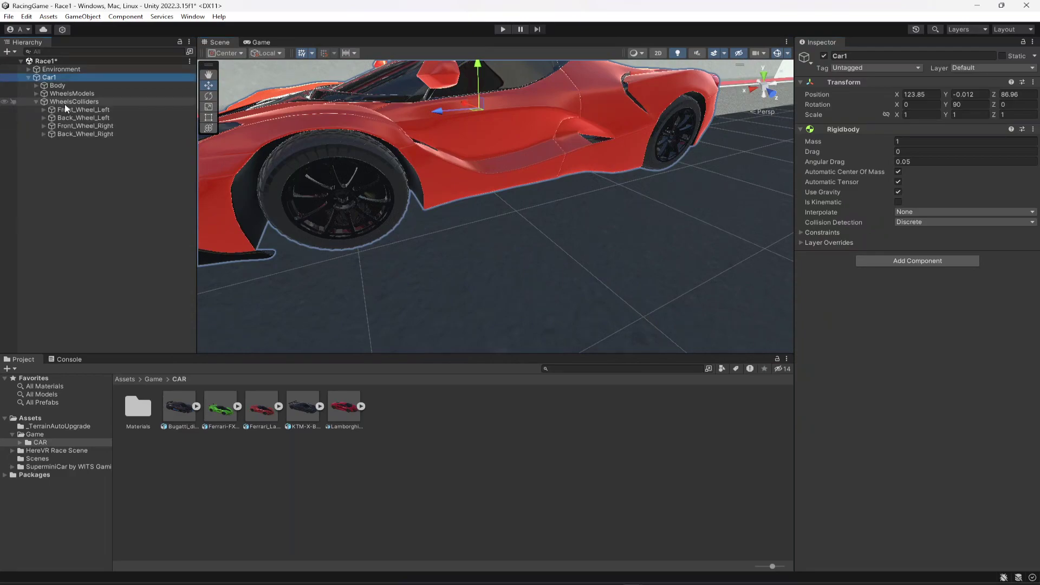
- Try raising the Front_Wheel_Left copy in WheelsColliders to a Y position of 0.945, and undo the move
left_click(70, 110)
right_click_drag(512, 222, 487, 223)
left_click_drag(370, 144, 351, 24)
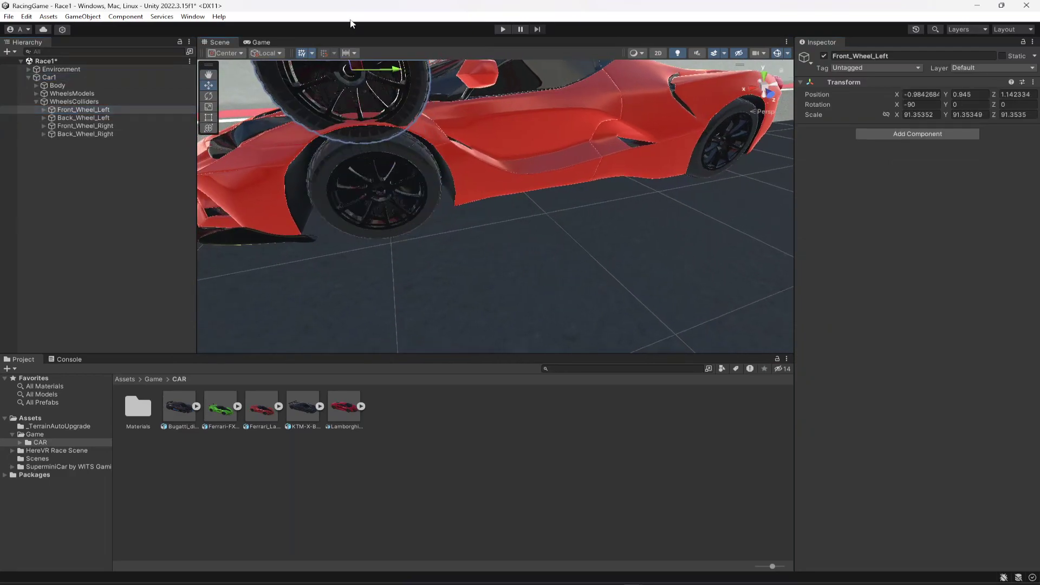
key("ctrl+z")
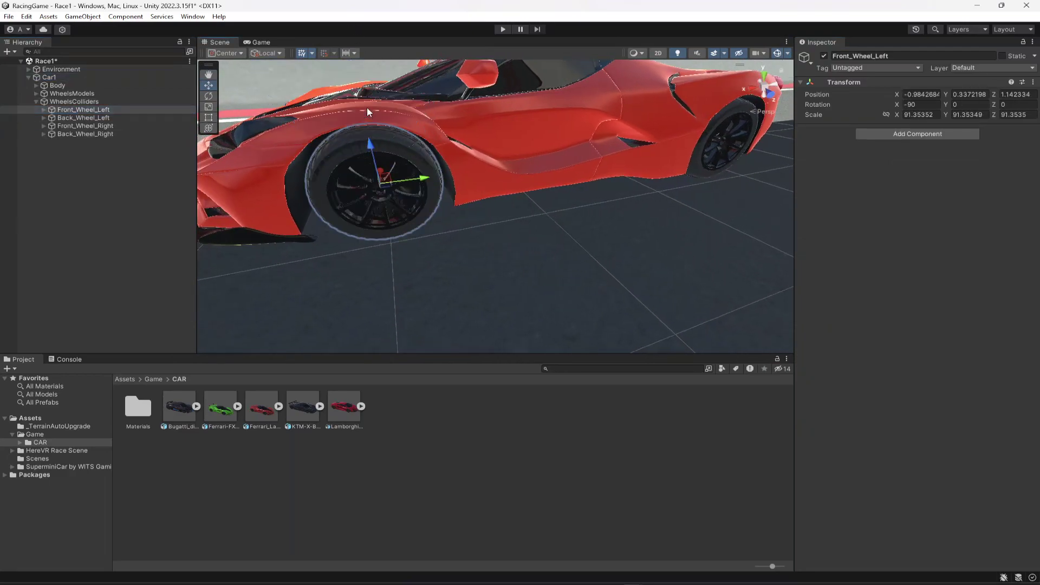
- Delete all the tire mesh children under the four wheel objects in WheelsColliders, keeping the empty parent objects
left_click(43, 110)
left_click(44, 150)
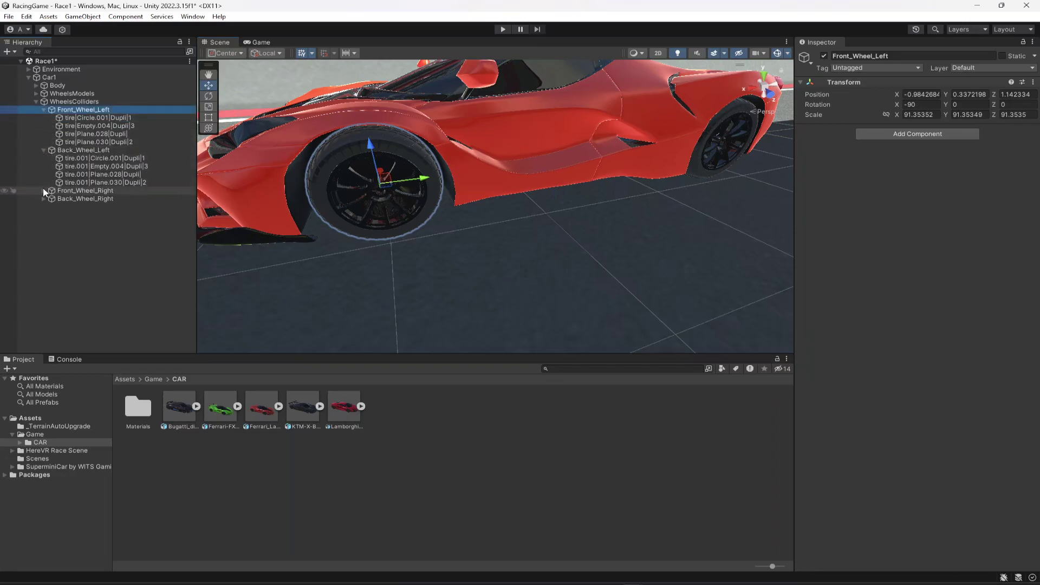
left_click(43, 189)
left_click(43, 231)
left_click(87, 239)
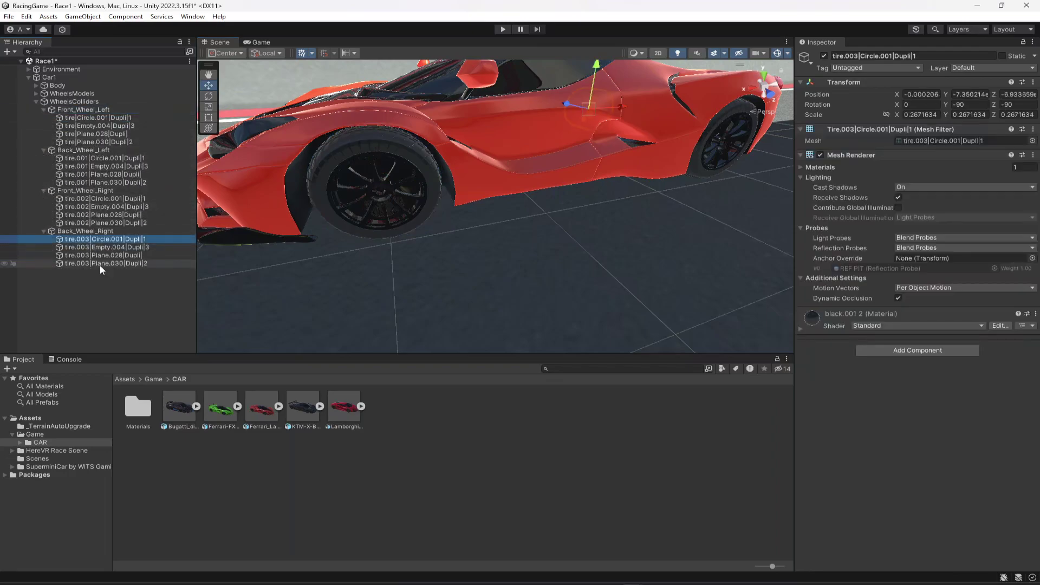
left_click(99, 263, "shift")
left_click(103, 223, "ctrl")
left_click(102, 214, "ctrl")
left_click(101, 206, "ctrl")
left_click(99, 198, "ctrl")
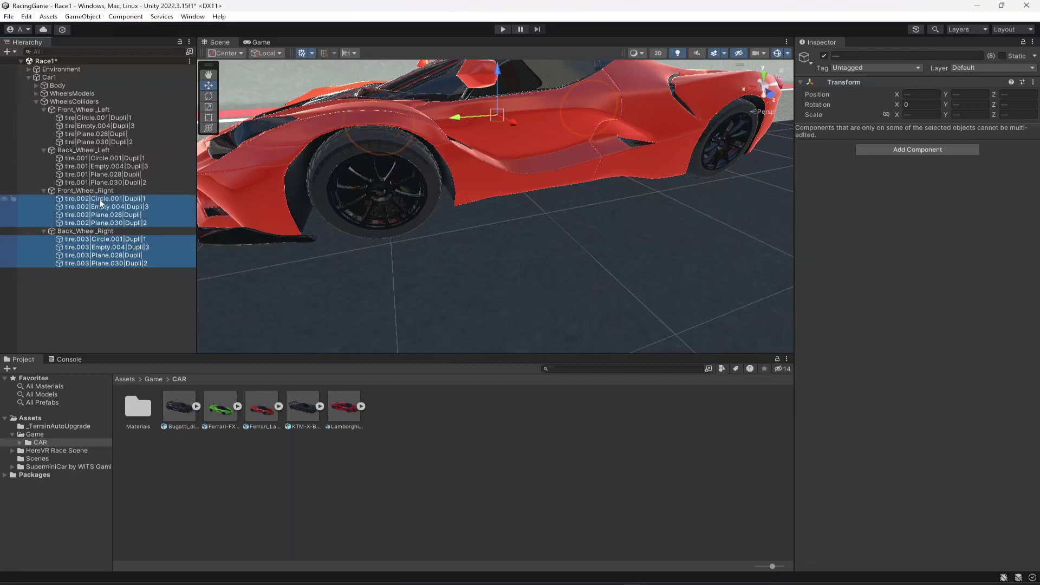
left_click(106, 182, "ctrl")
left_click(106, 175, "ctrl")
left_click(106, 167, "ctrl")
left_click(106, 158, "ctrl")
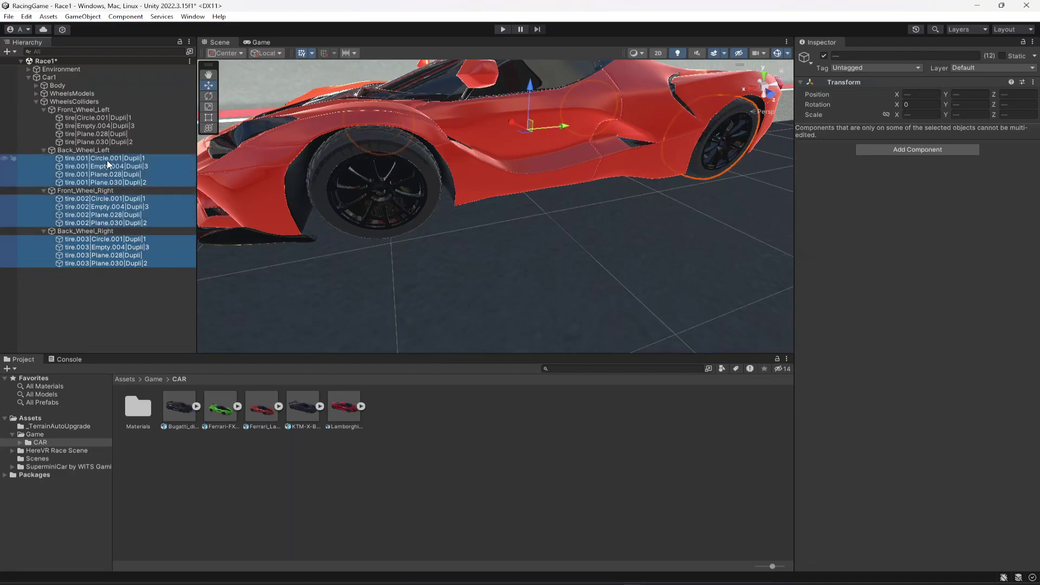
left_click(106, 142, "ctrl")
left_click(105, 133, "ctrl")
left_click(105, 125, "ctrl")
left_click(103, 118, "ctrl")
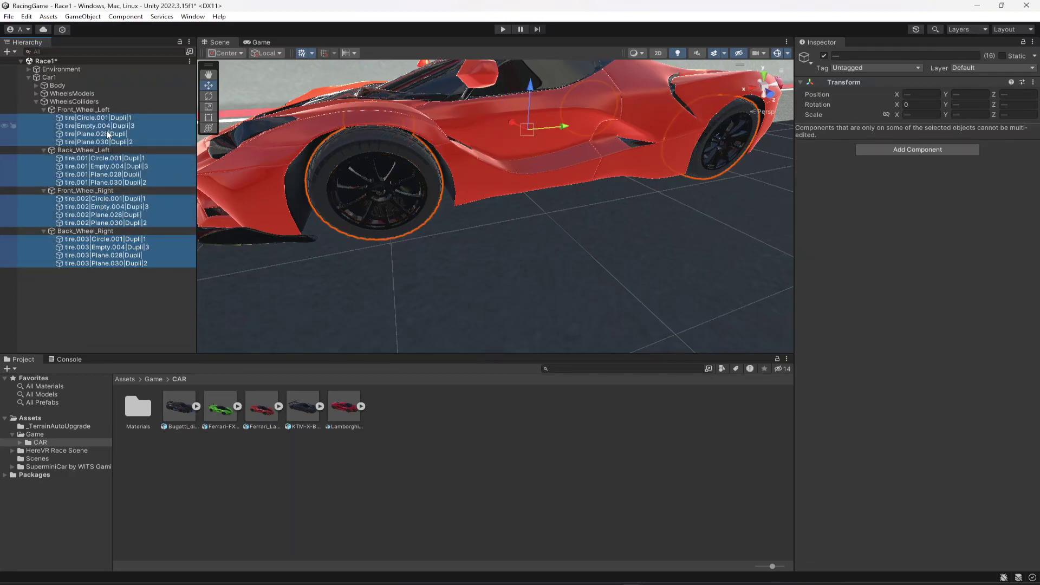
key("Delete")
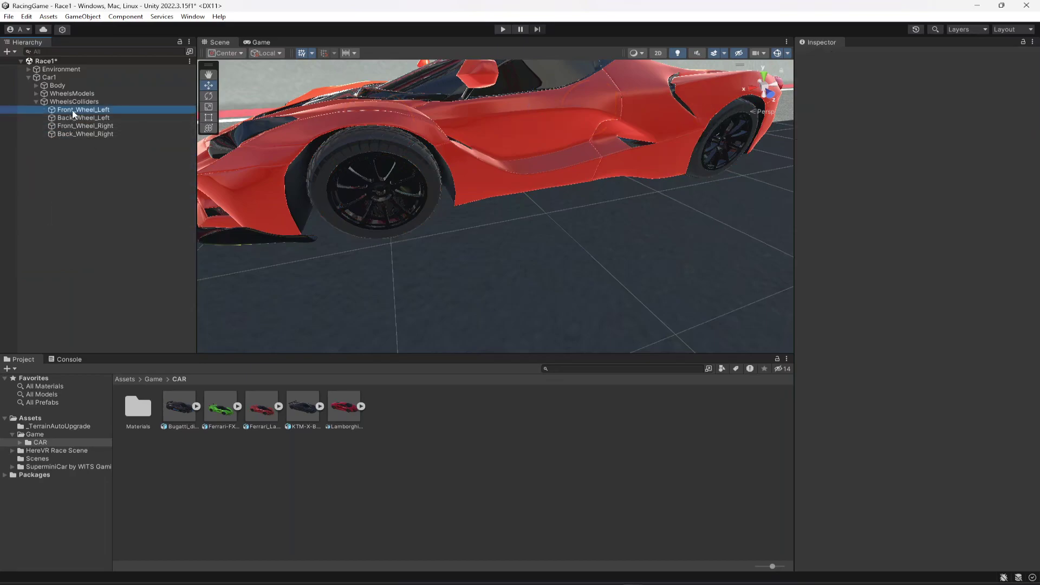
- Try raising the emptied Front_Wheel_Left in WheelsColliders to a Y position of 0.887, and undo the move
left_click(74, 111)
left_click_drag(372, 158, 358, 68)
right_click_drag(420, 196, 388, 148)
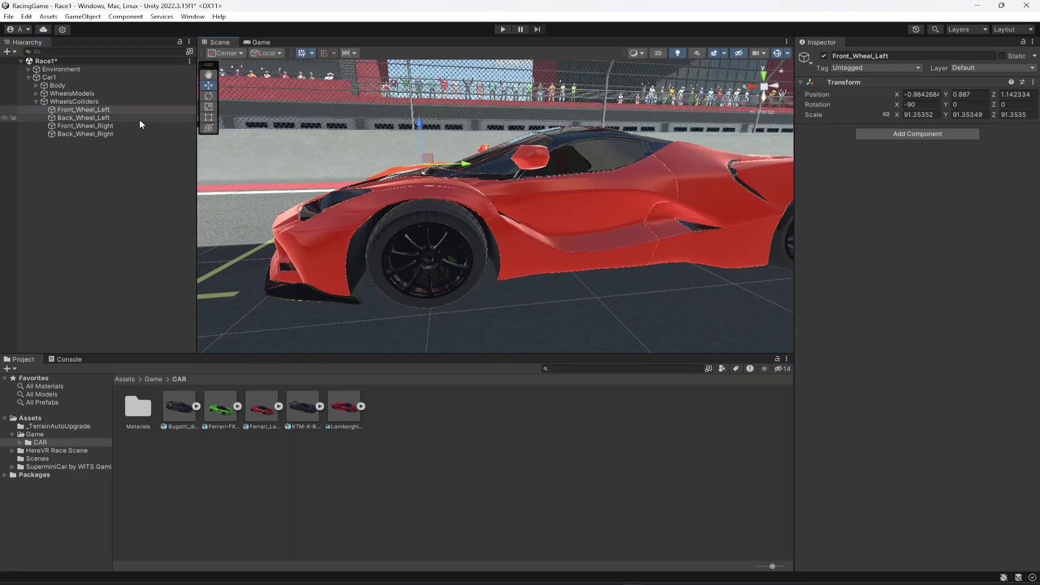
key("ctrl+z")
- Check where the empty Back_Wheel_Left object of WheelsColliders sits on the car
left_click(76, 119)
right_click_drag(483, 270, 551, 270)
key("w")
key("a")
key("s")
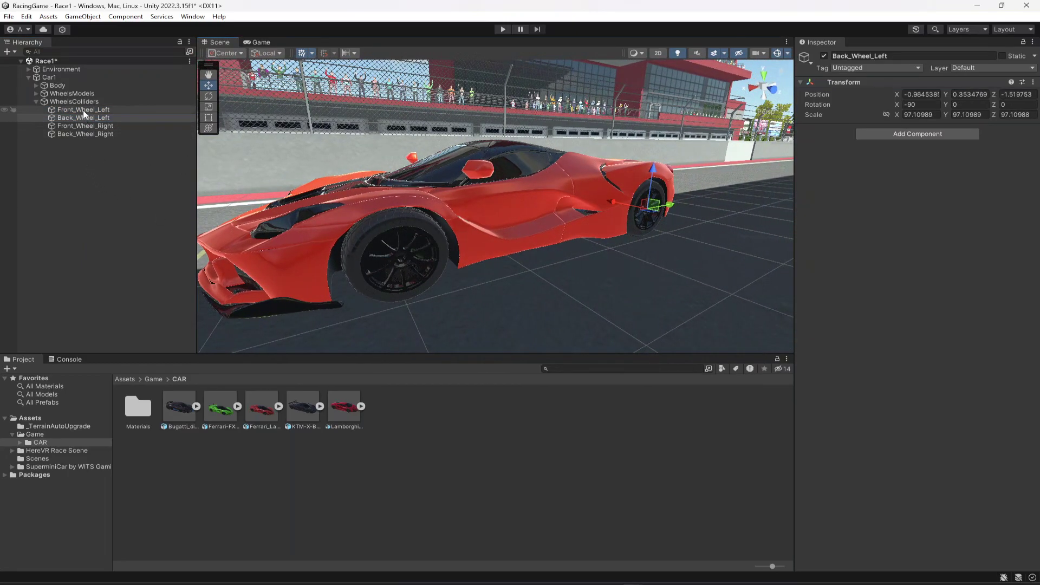
- Add a Wheel Collider component to Front_Wheel_Left in the WheelsColliders group
left_click(83, 109)
key("f")
scroll(514, 216, "up", 5)
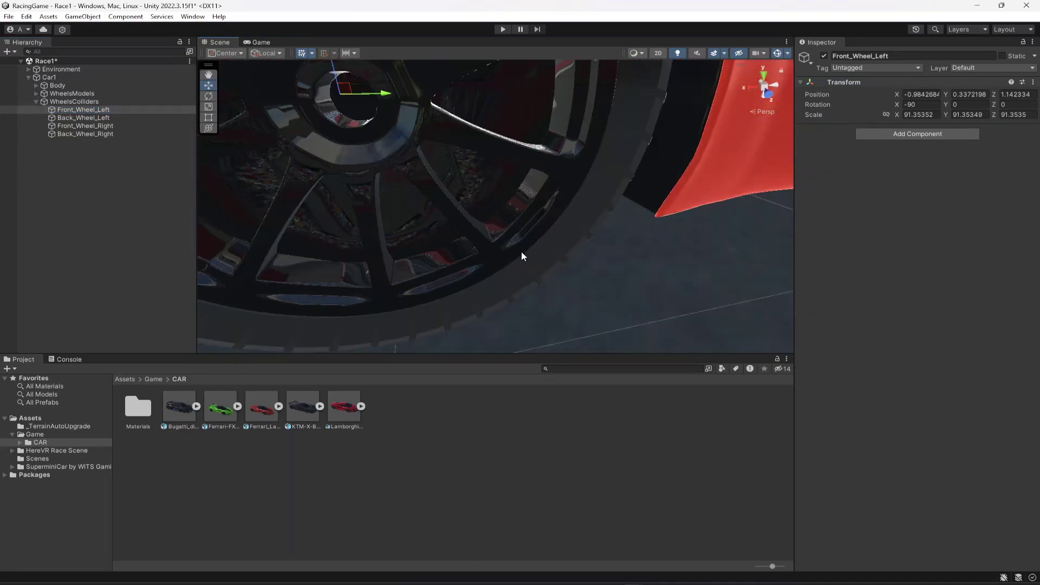
scroll(522, 251, "down", 3)
left_click_drag(521, 251, 486, 231, "alt")
left_click(924, 135)
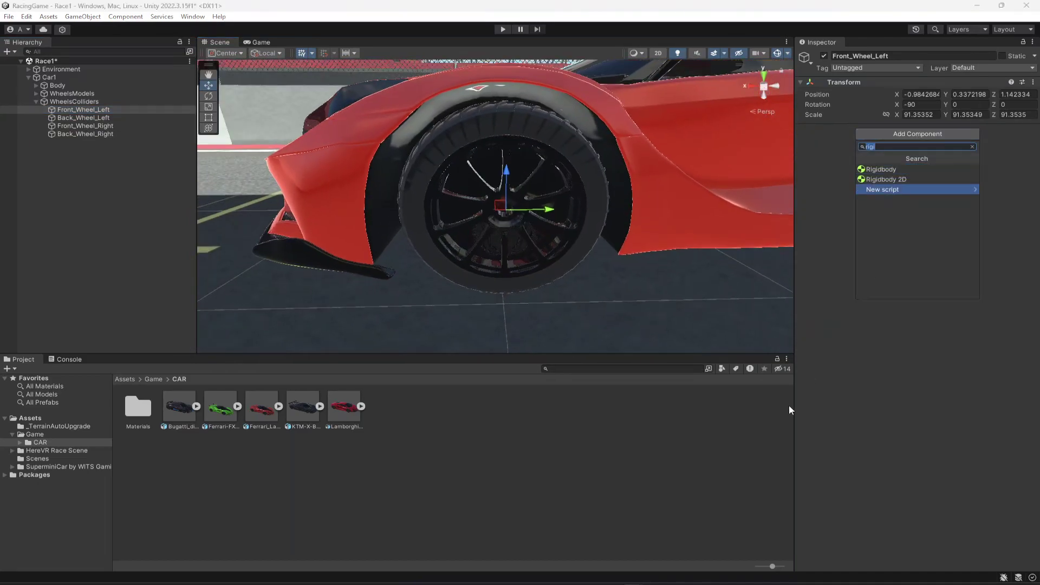
type("whe")
key("Up")
key("Up")
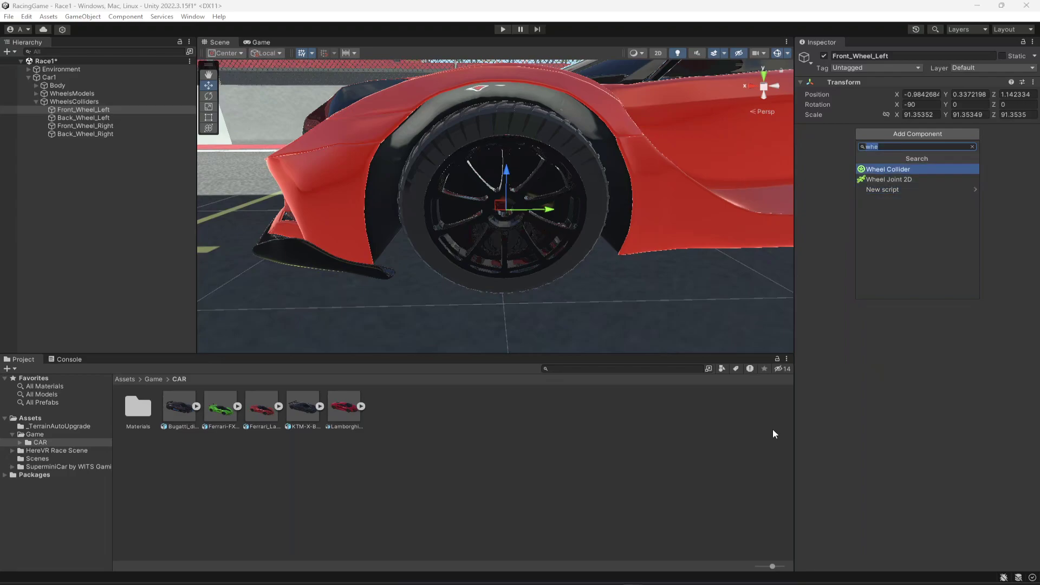
key("Return")
- Try raising Front_Wheel_Left with its Wheel Collider to a Y position of about 26.96, and undo the move
scroll(587, 248, "down", 5)
scroll(590, 253, "down", 4)
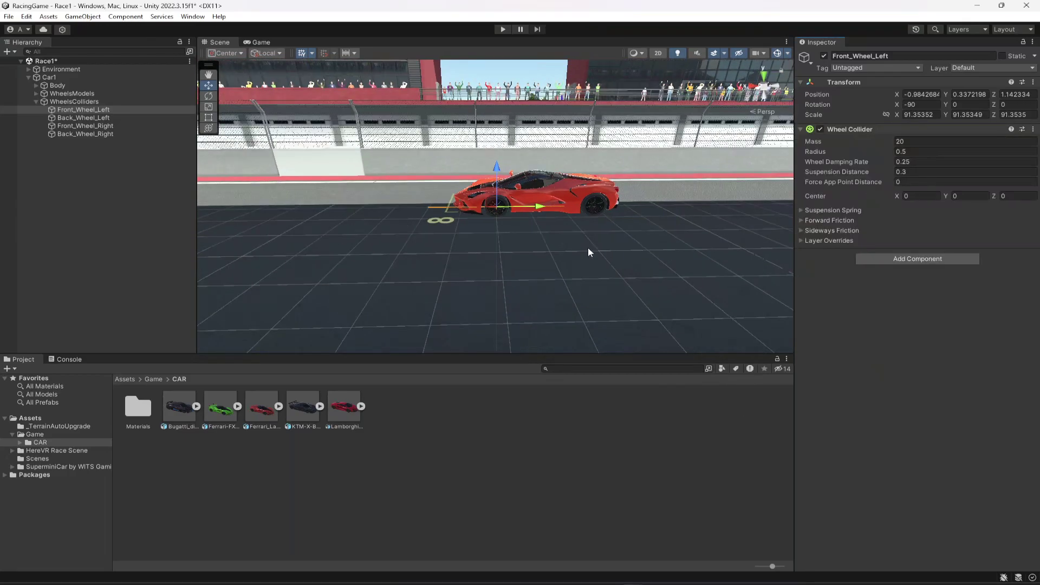
right_click_drag(599, 229, 487, 280)
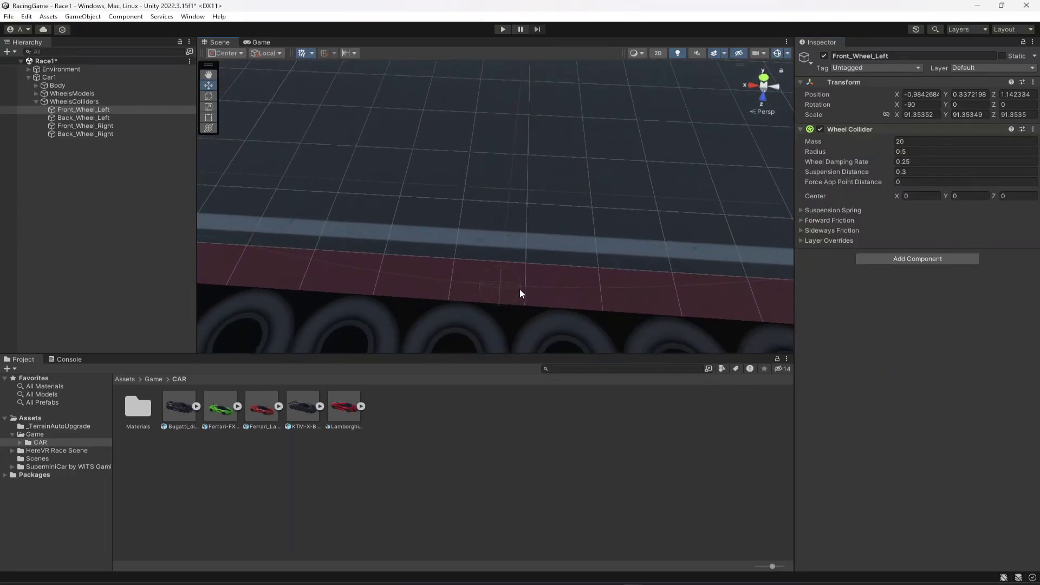
right_click_drag(573, 264, 584, 173)
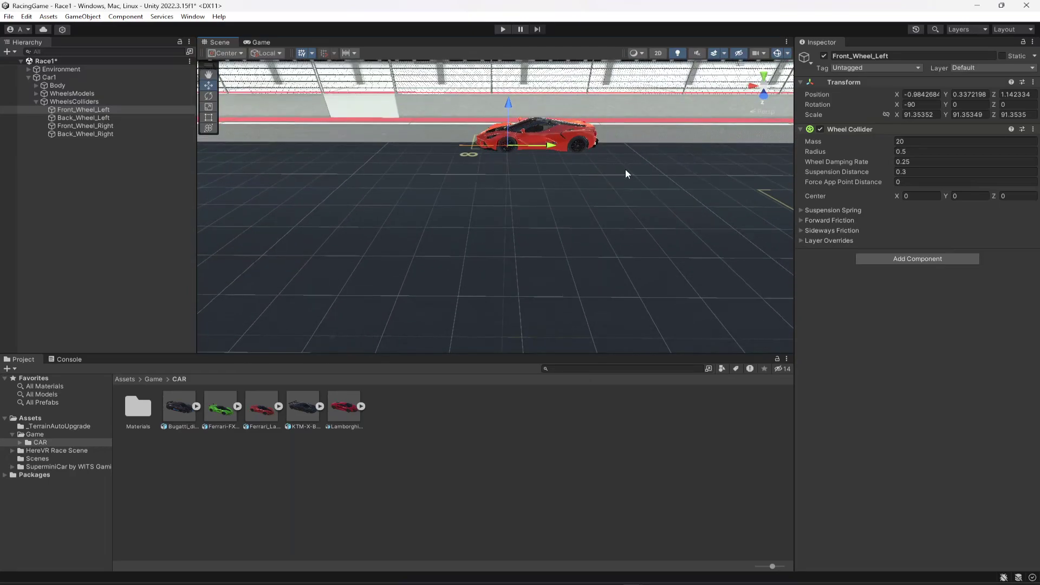
left_click_drag(947, 96, 294, 129)
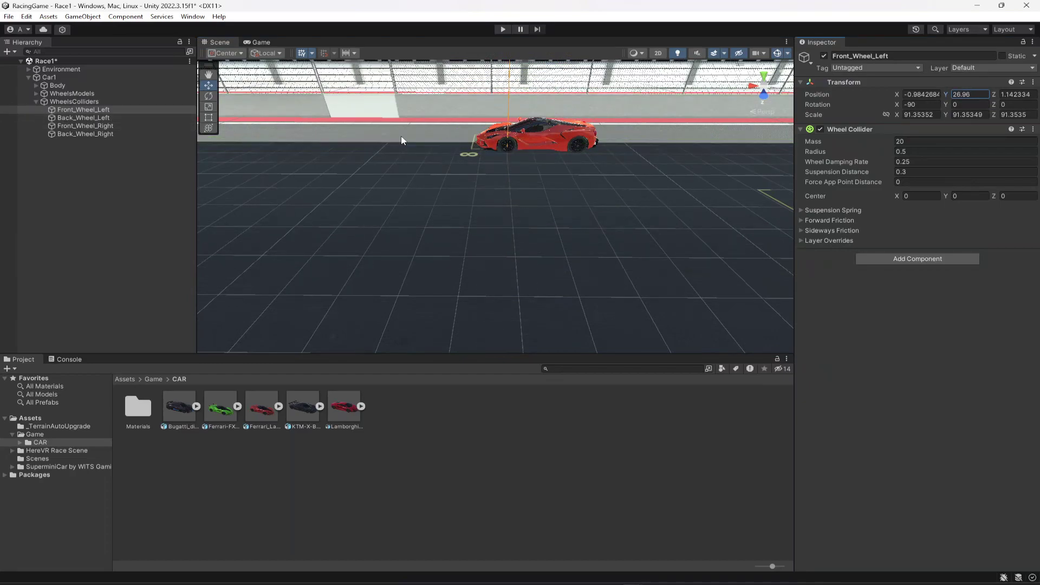
mouse_move(401, 140)
left_mouse_down()
mouse_move(412, 140)
mouse_move(394, 141)
left_mouse_up()
right_click_drag(460, 299, 475, 69)
key("ctrl+z")
- Try a Wheel Collider radius of 0.2 on Front_Wheel_Left
right_click_drag(524, 128, 622, 220)
key("f")
key("w")
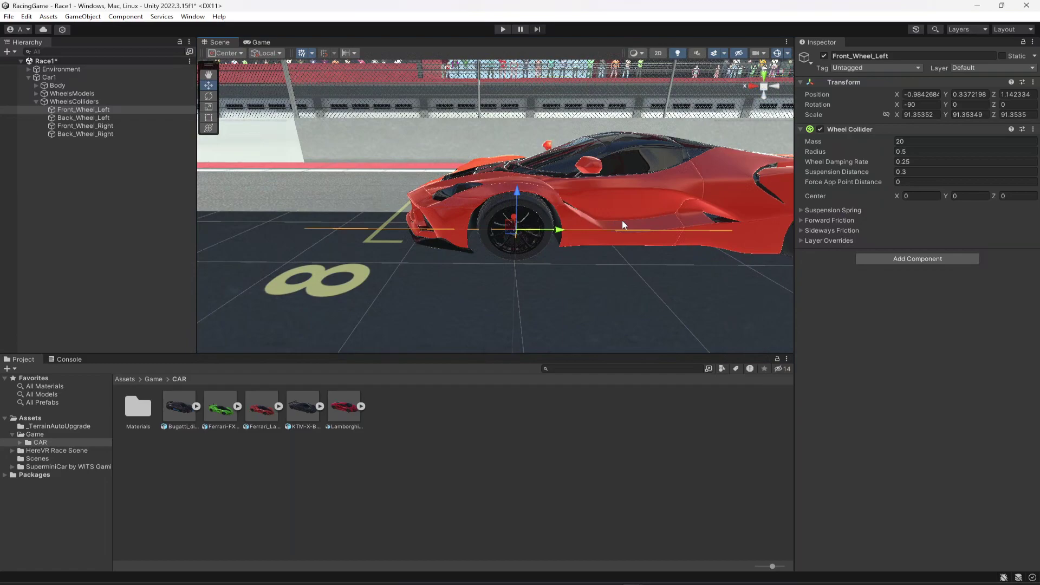
scroll(622, 221, "down", 2)
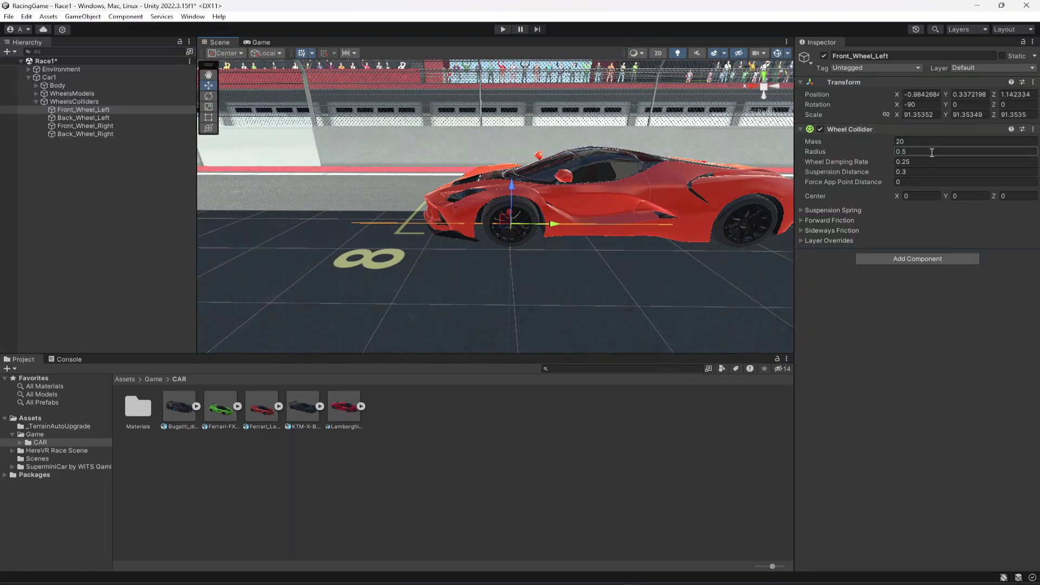
type("2")
right_click_drag(744, 232, 856, 178)
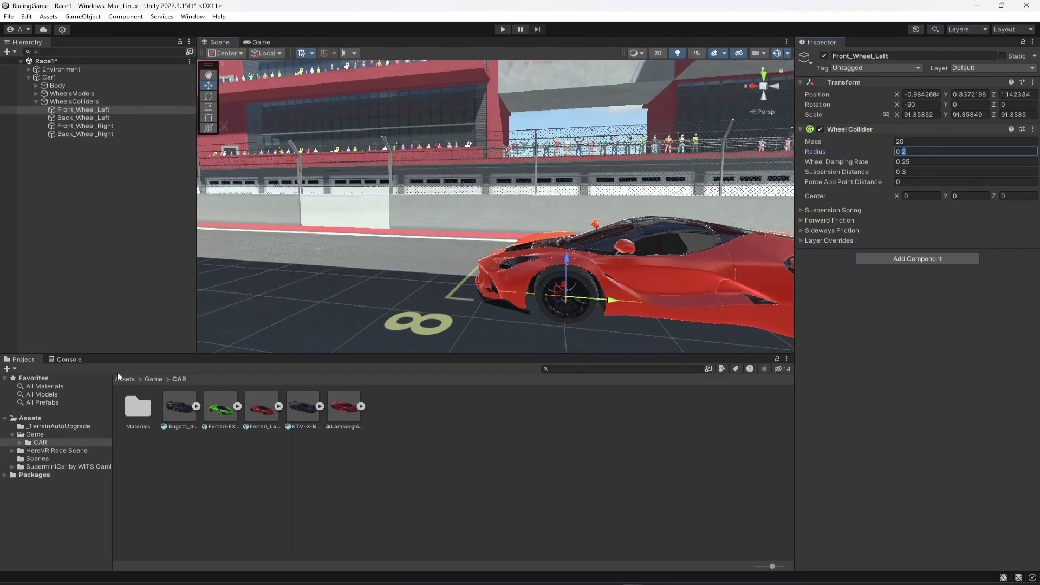
- Set the Front_Wheel_Left Wheel Collider's radius to 0.02, check its size in the scene, and reduce it to 0.01
type("02")
right_click_drag(483, 222, 505, 328)
right_click_drag(535, 315, 539, 267)
scroll(525, 340, "up", 1)
scroll(531, 261, "down", 3)
scroll(539, 266, "down", 2)
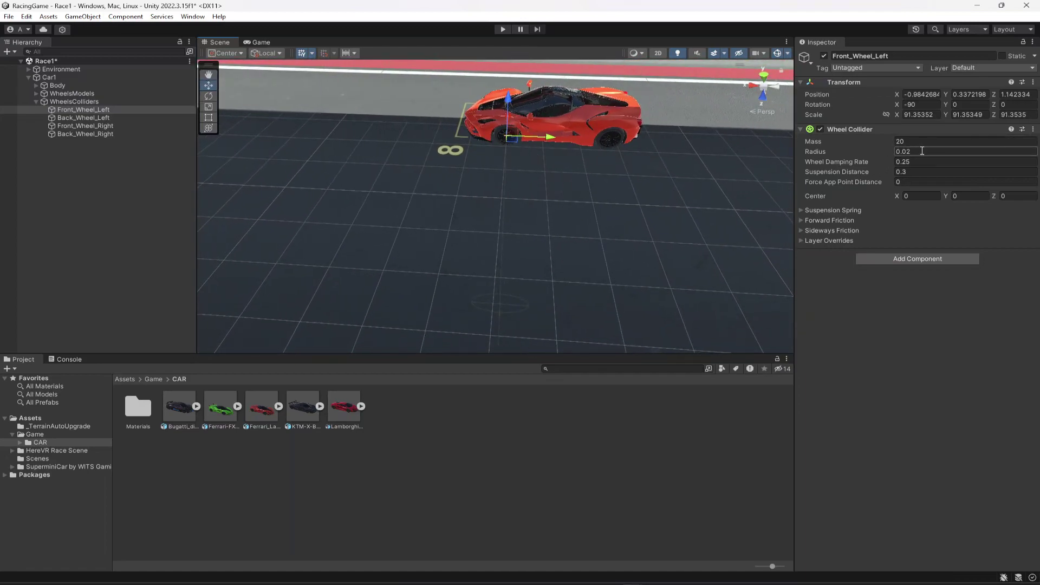
key("Right")
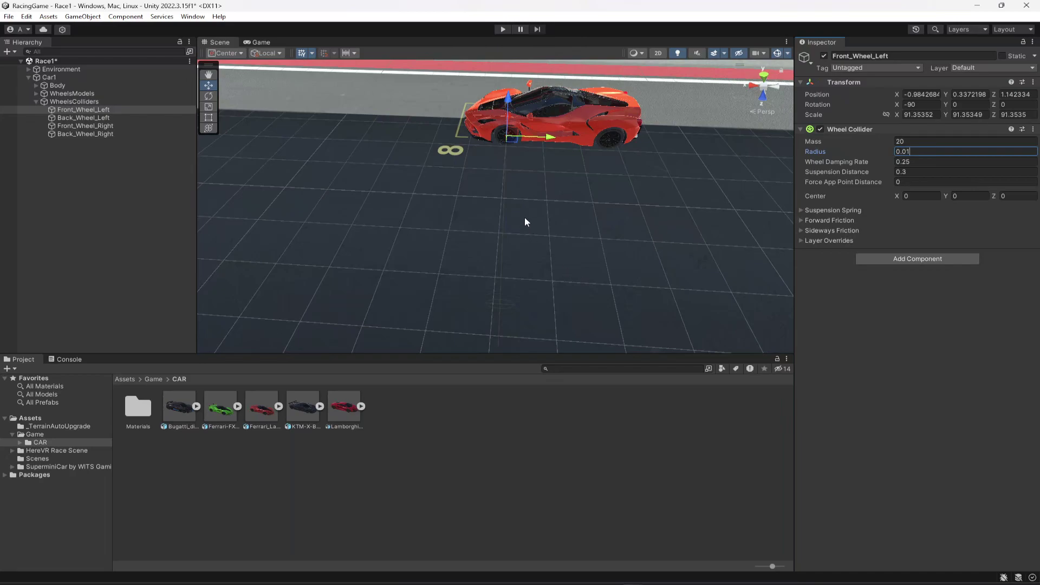
- Try a Wheel Collider center X of 0.3 on Front_Wheel_Left, and reset it to 0
left_click(921, 196)
type("0.3")
mouse_move(615, 246)
right_mouse_down()
mouse_move(613, 211)
mouse_move(618, 244)
mouse_move(603, 249)
mouse_move(603, 234)
right_mouse_up()
key("w")
key("a")
scroll(604, 250, "up", 5)
scroll(603, 234, "down", 2)
scroll(604, 234, "down", 5)
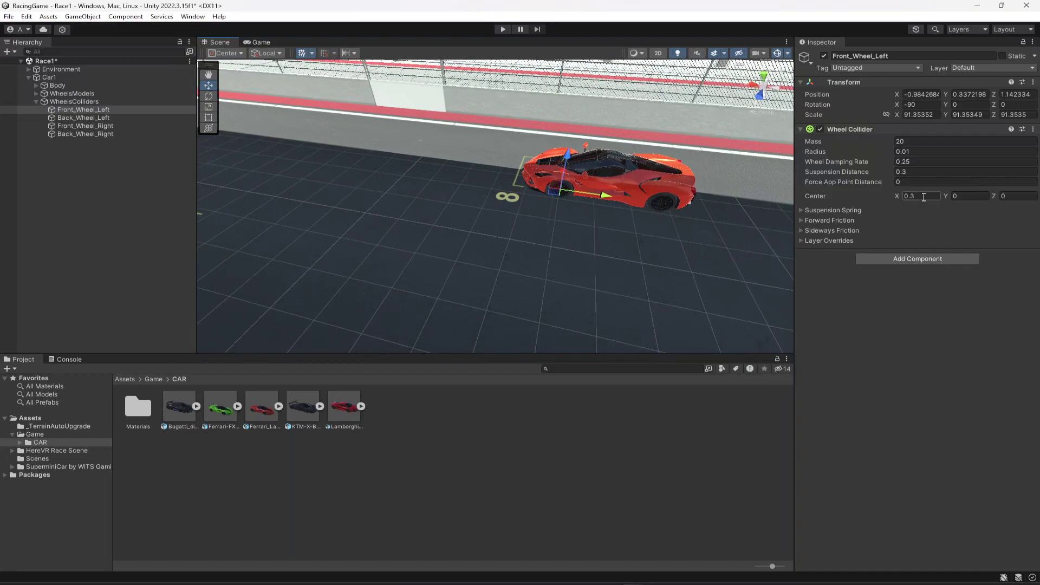
left_click(923, 198)
type("0")
- Set the Front_Wheel_Left Wheel Collider's center Z to 0.15 and check its placement against the wheel
left_click(979, 198)
right_click_drag(415, 140, 434, 156)
left_click_drag(434, 156, 583, 248, "alt")
middle_click_drag(583, 249, 580, 221)
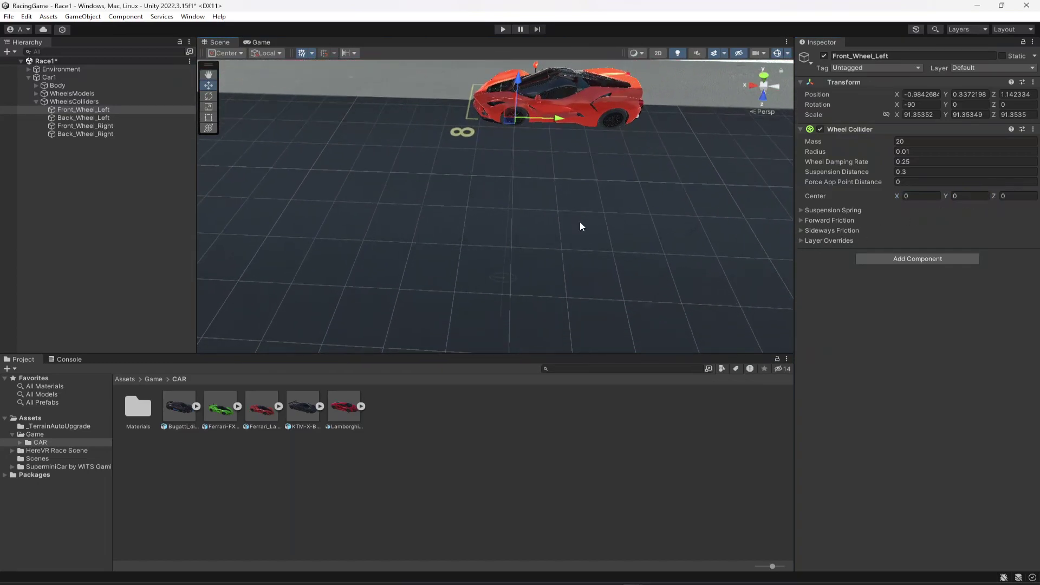
double_click(1018, 196)
type("0.15")
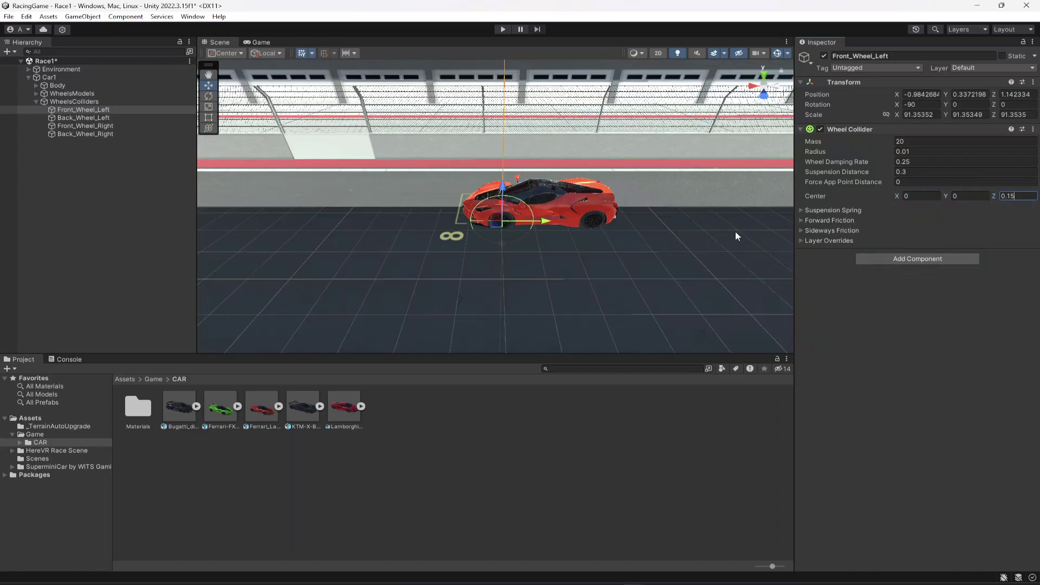
middle_click_drag(613, 234, 596, 168)
scroll(597, 258, "up", 8)
left_click_drag(596, 258, 577, 186, "alt")
scroll(577, 185, "up", 5)
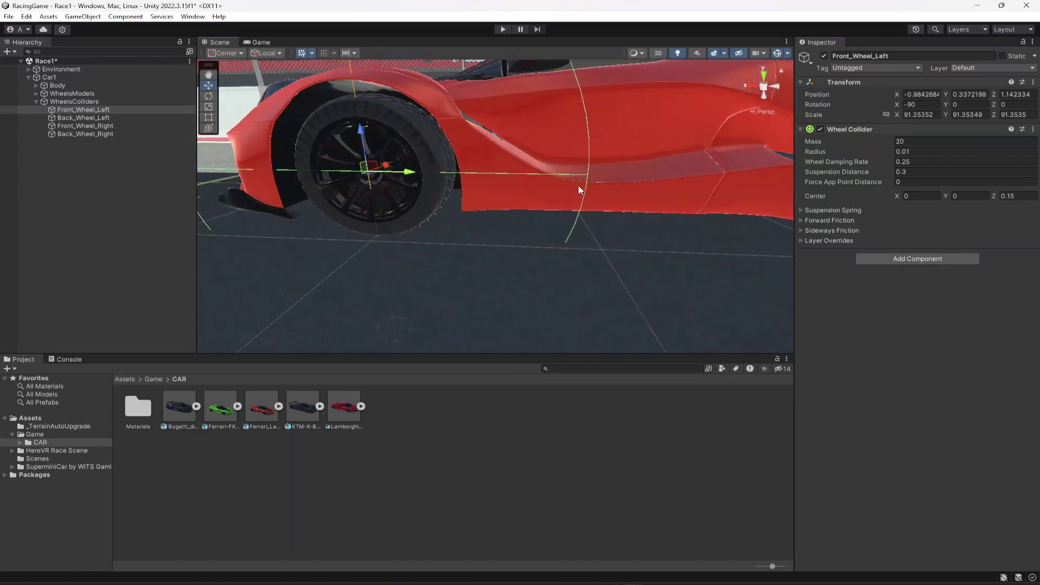
- Set the Front_Wheel_Left Wheel Collider's radius to 0.003
scroll(578, 185, "down", 3)
middle_click_drag(577, 186, 580, 202)
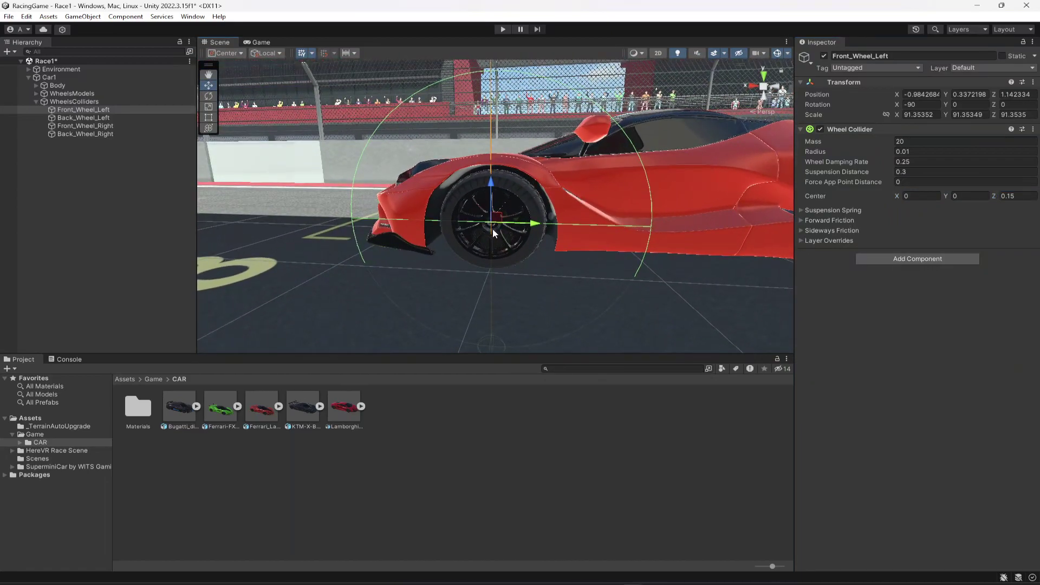
right_click_drag(507, 163, 507, 176)
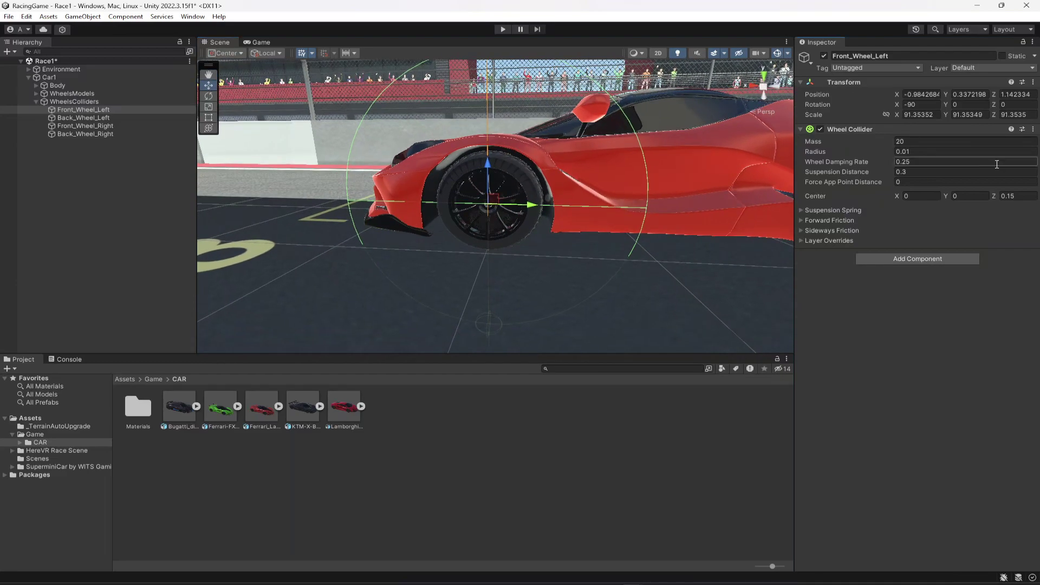
left_click(925, 151)
type("0.003")
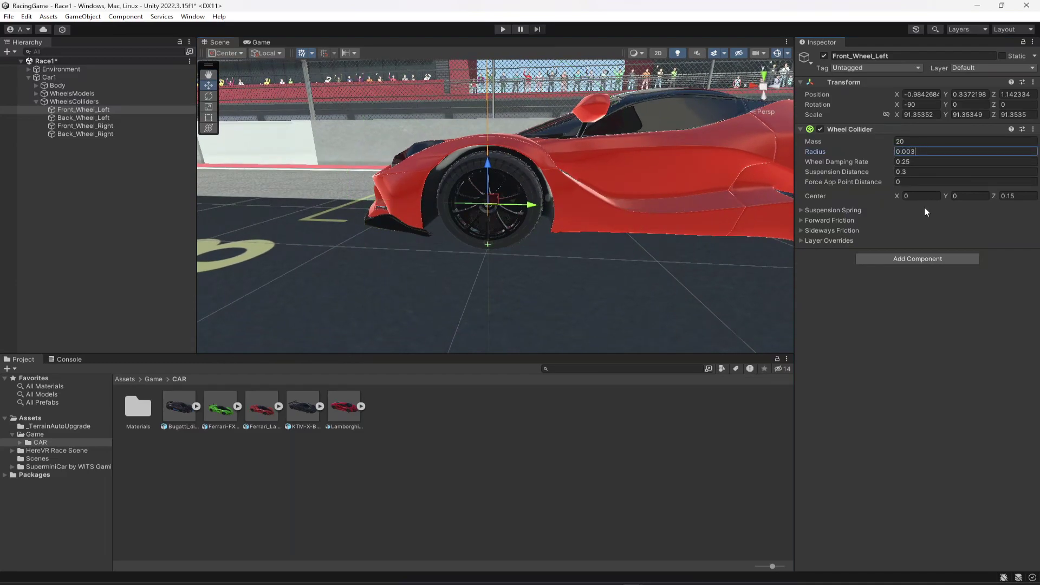
- Examine the resized Wheel Collider's fit on the front left wheel from several angles and distances
right_click_drag(562, 245, 548, 230)
scroll(623, 227, "up", 7)
left_click_drag(731, 214, 656, 261, "alt")
scroll(657, 262, "down", 4)
scroll(656, 262, "down", 1)
mouse_move(557, 232)
left_mouse_down()
mouse_move(551, 239)
mouse_move(558, 234)
left_mouse_up()
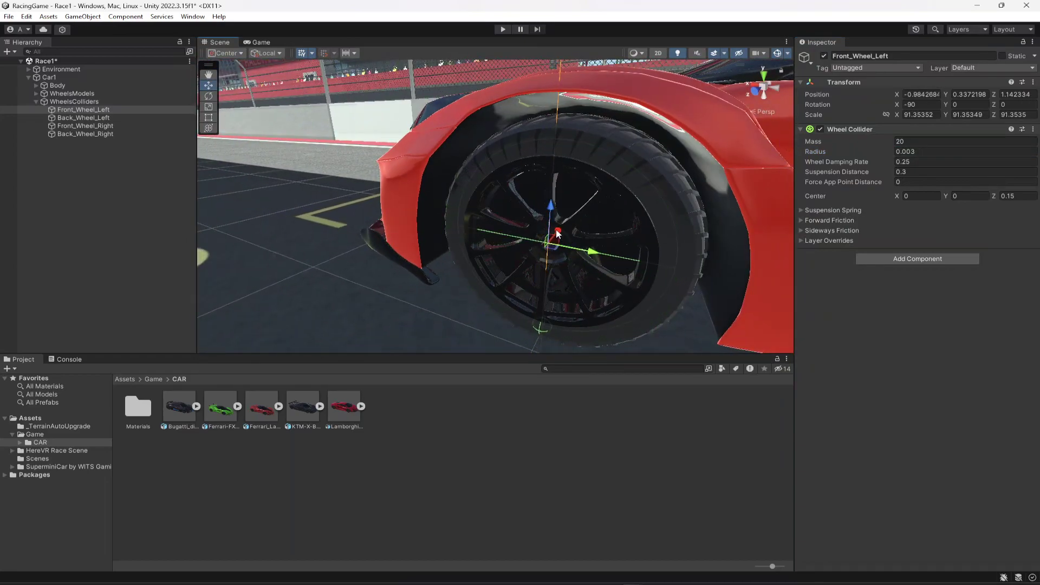
right_click_drag(709, 211, 596, 258)
key("d")
scroll(600, 260, "up", 5)
scroll(605, 261, "down", 10)
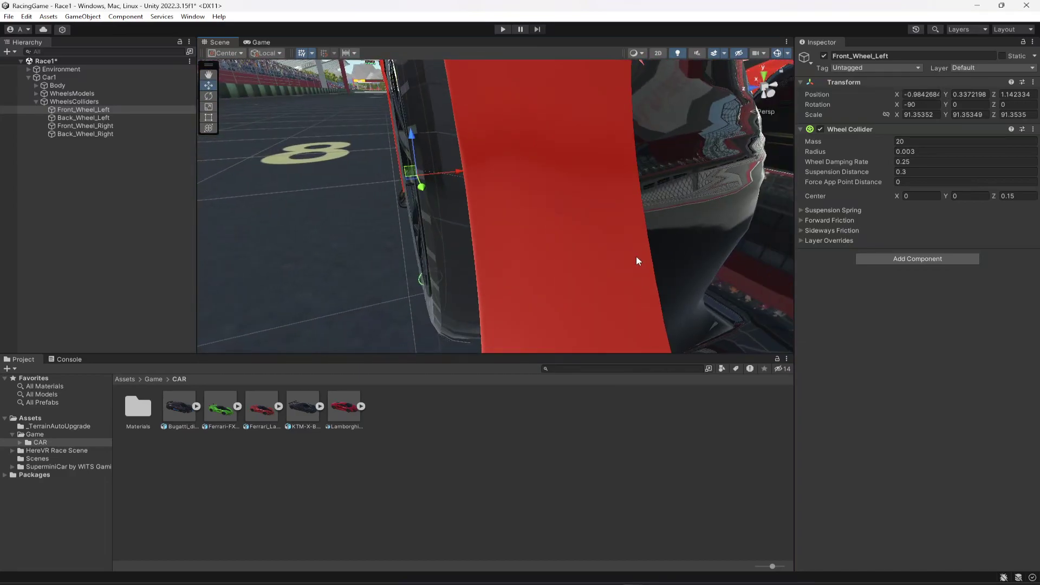
scroll(649, 258, "down", 4)
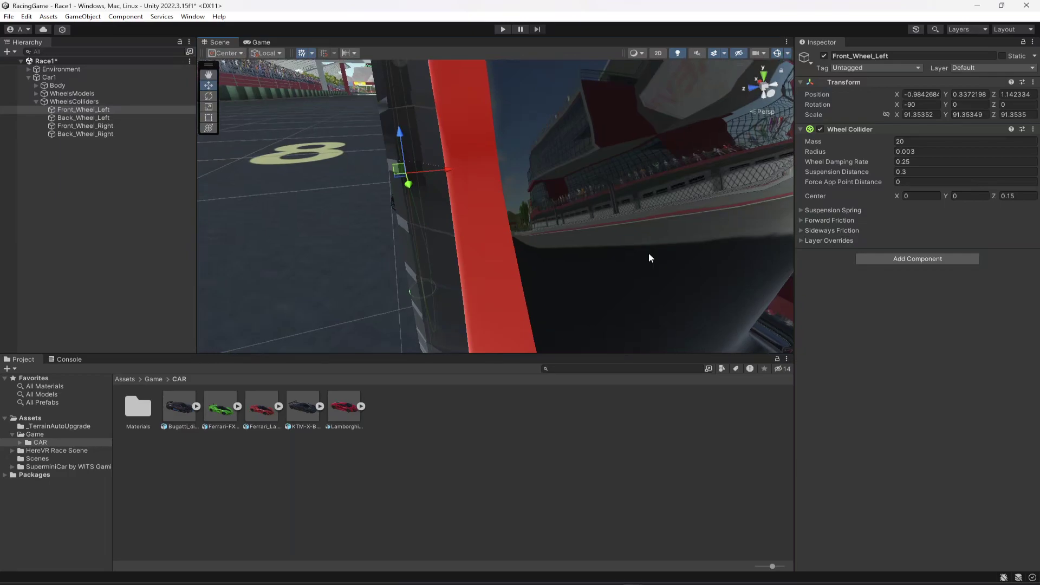
scroll(648, 253, "up", 4)
scroll(649, 253, "down", 4)
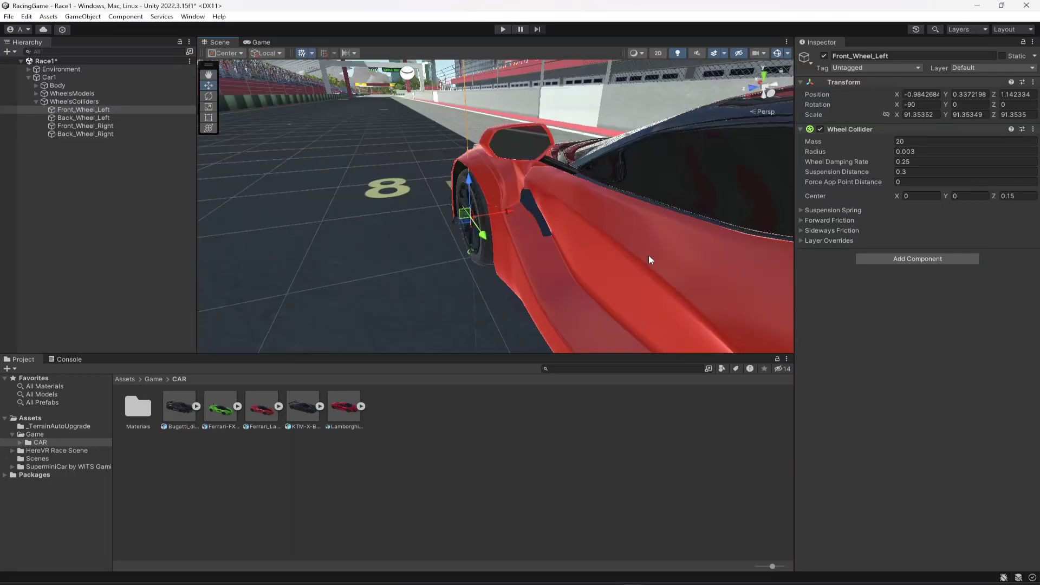
scroll(648, 254, "up", 2)
right_click_drag(474, 234, 525, 221)
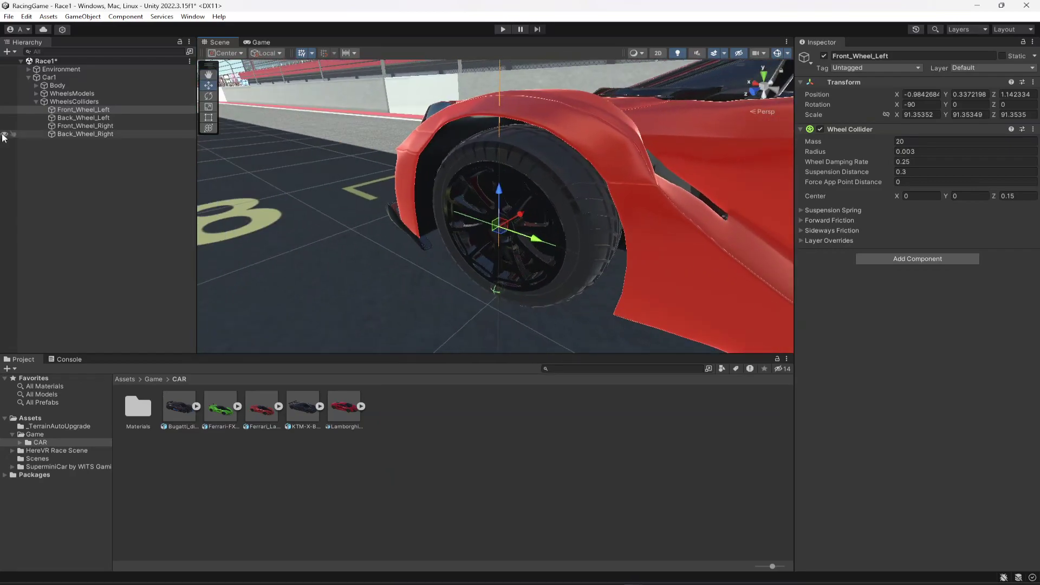
left_click(83, 117)
right_click_drag(429, 208, 543, 207)
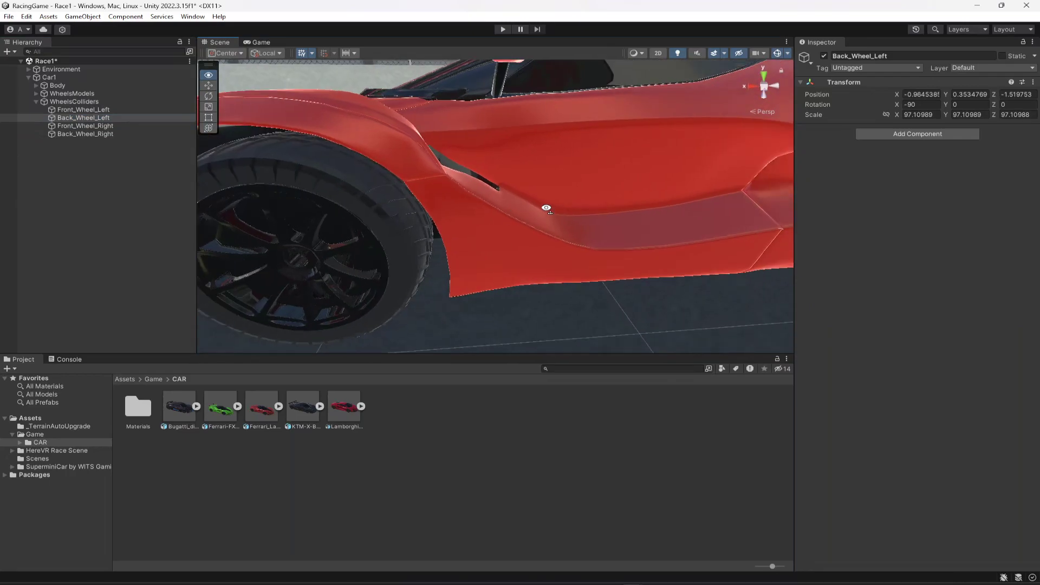
- Reselect Front_Wheel_Left and expand its Wheel Collider's suspension spring, forward friction, sideways friction and layer override settings
left_click(82, 109)
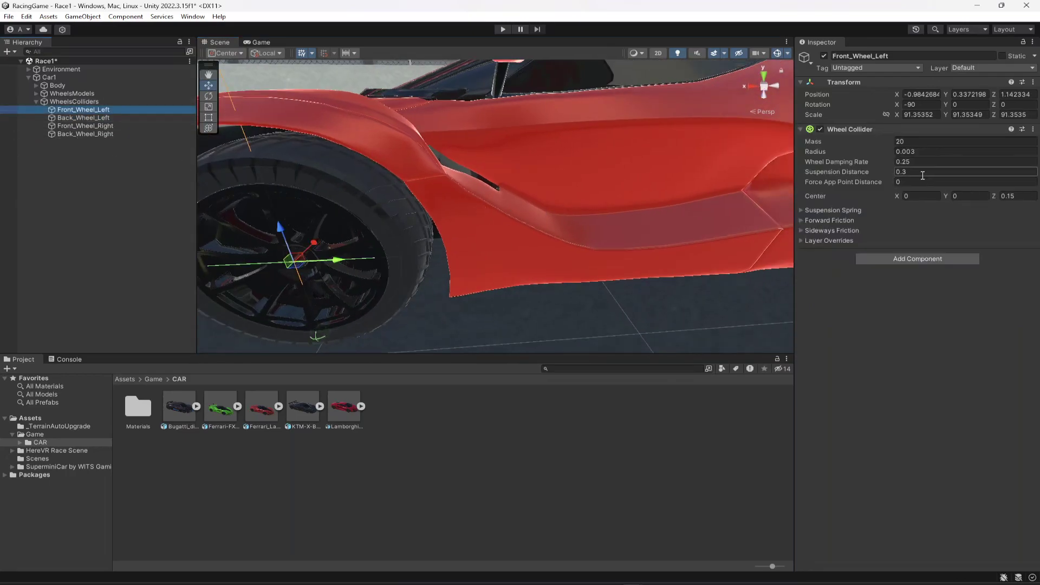
right_click_drag(649, 302, 594, 306)
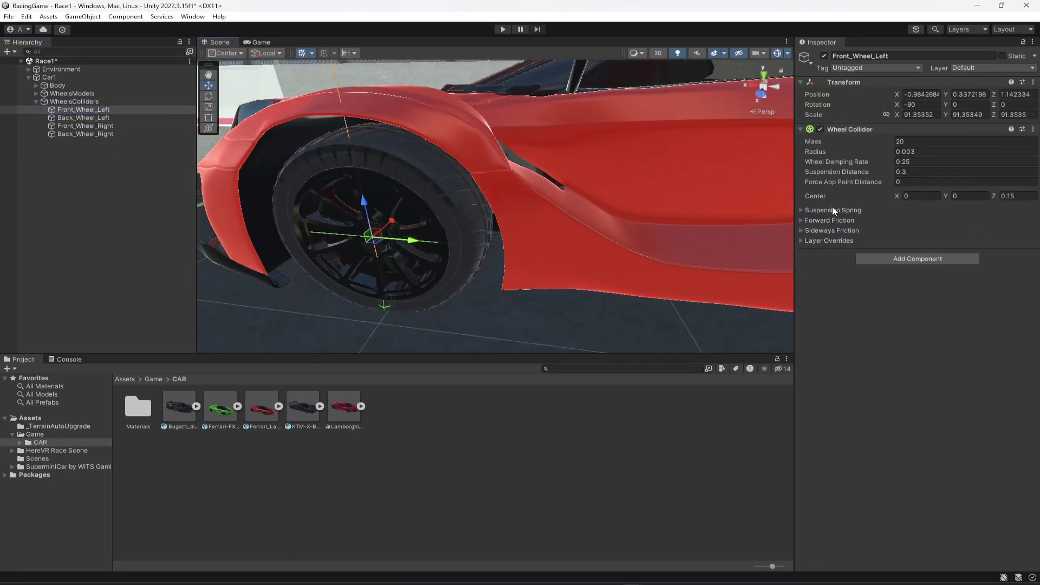
left_click(801, 211)
left_click(802, 250)
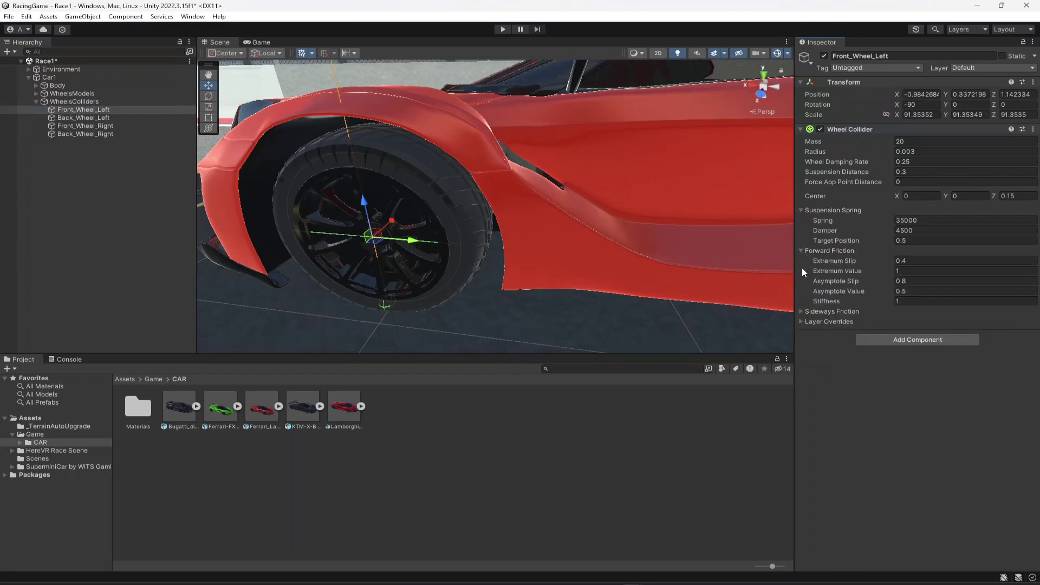
left_click(801, 312)
left_click(801, 372)
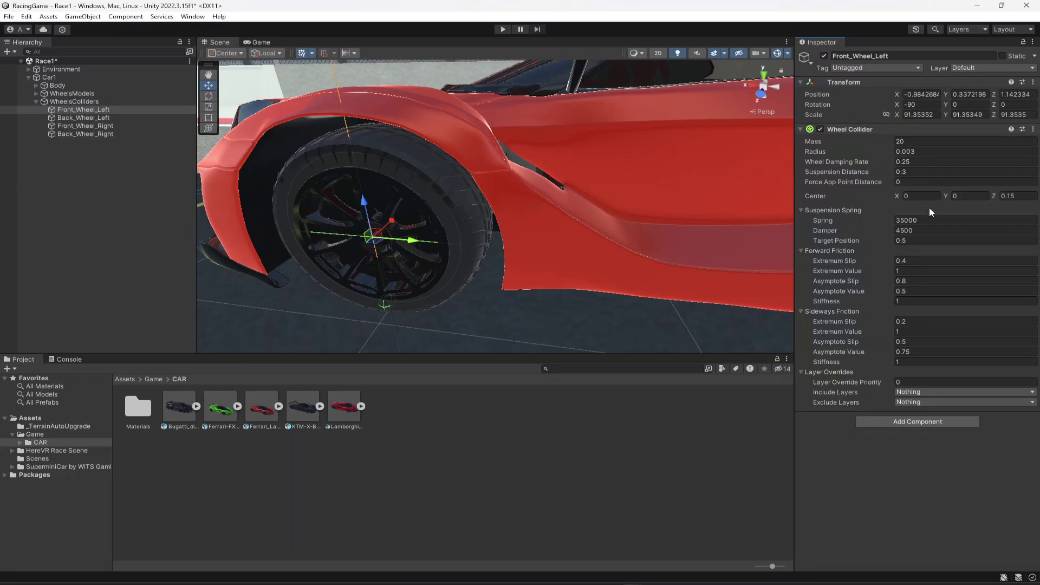
- Set the Front_Wheel_Left suspension spring to 8000 and its damper to 2000
left_click(921, 219)
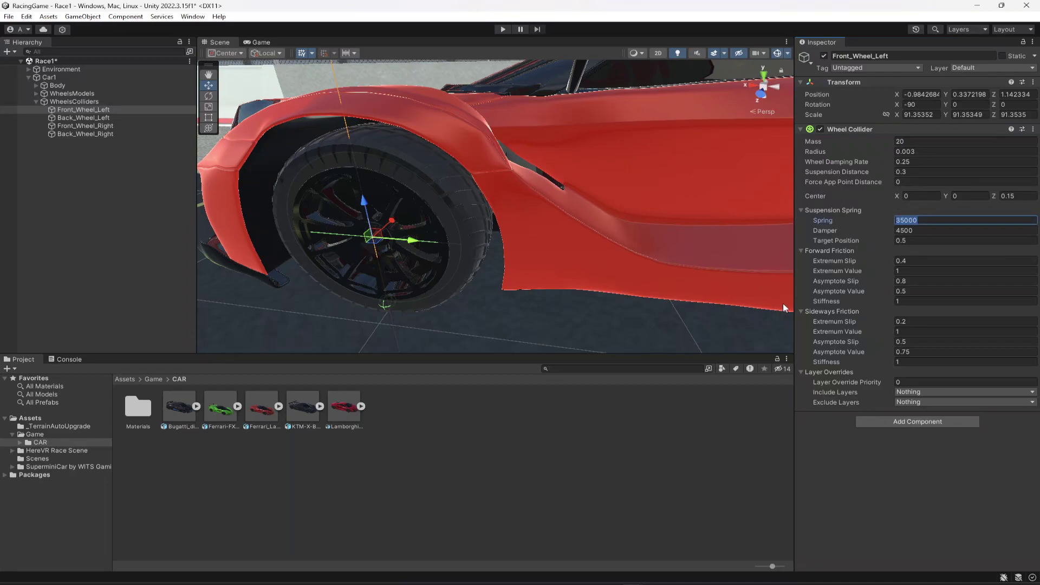
type("8000")
key("Tab")
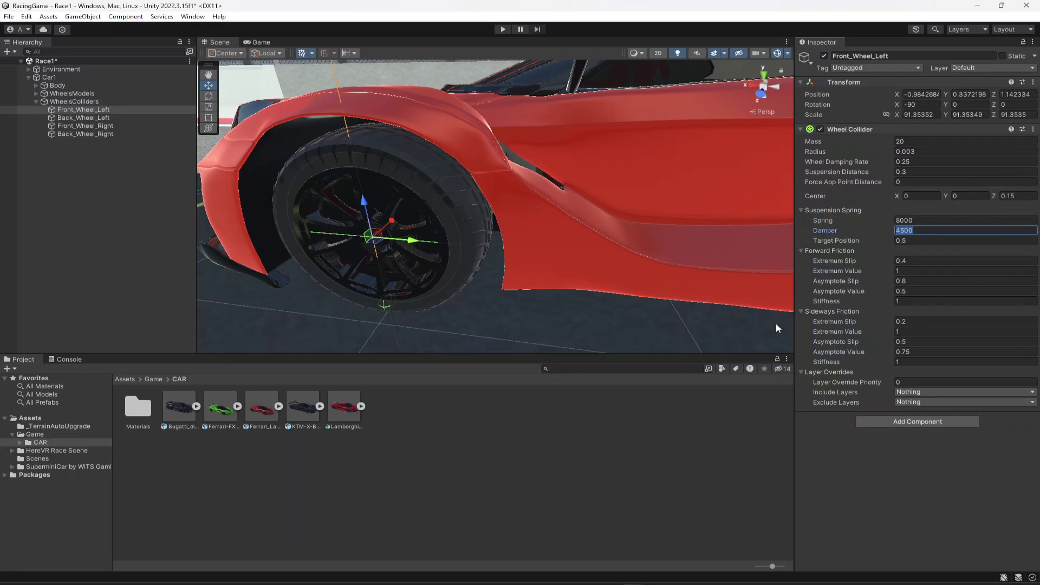
type("2000")
- Set the Front_Wheel_Left forward friction stiffness to 2 and sideways friction stiffness to 2.4, and save the scene
left_click(919, 301)
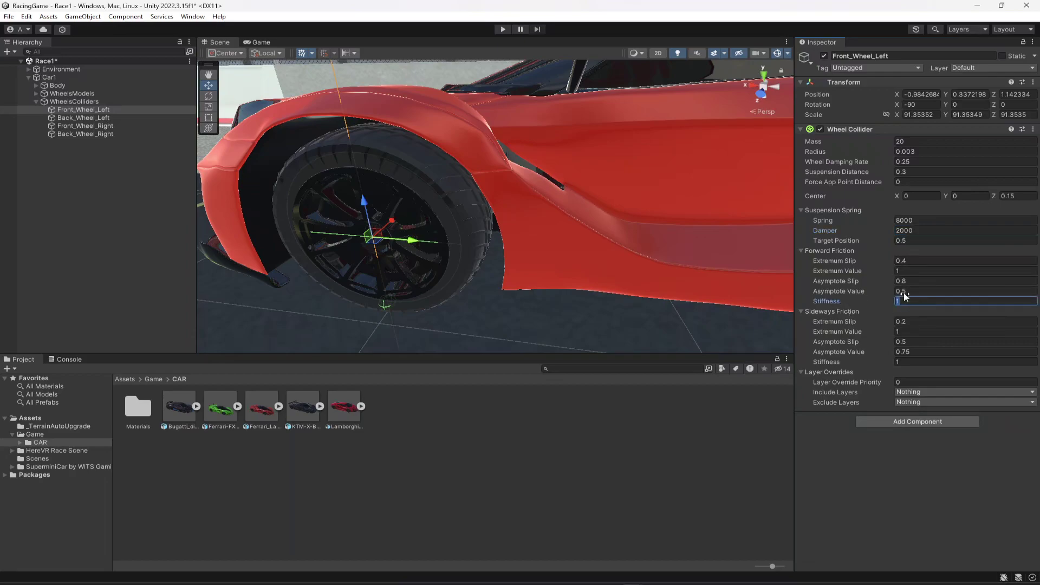
type("2")
left_click(926, 362)
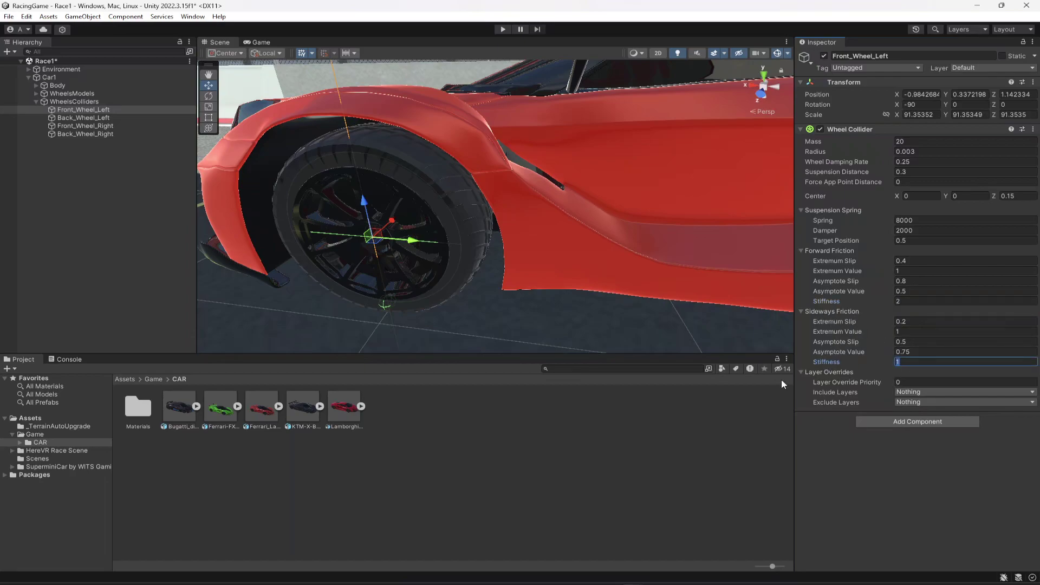
type("2.4")
key("Return")
key("ctrl+s")
- Copy the Front_Wheel_Left Wheel Collider and paste it as a new component onto Back_Wheel_Left, Front_Wheel_Right and Back_Wheel_Right together
left_click(1033, 129)
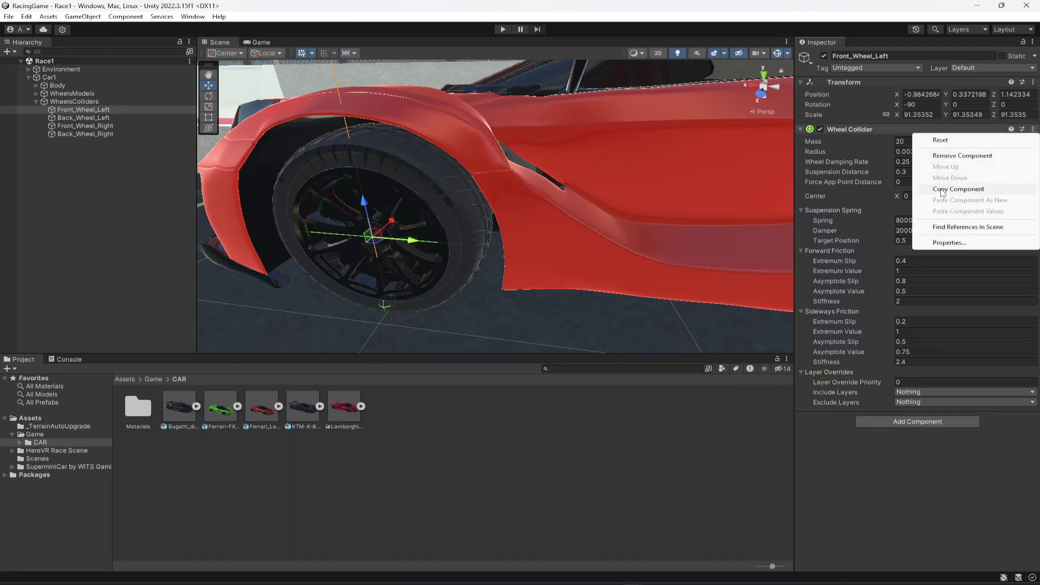
left_click(942, 191)
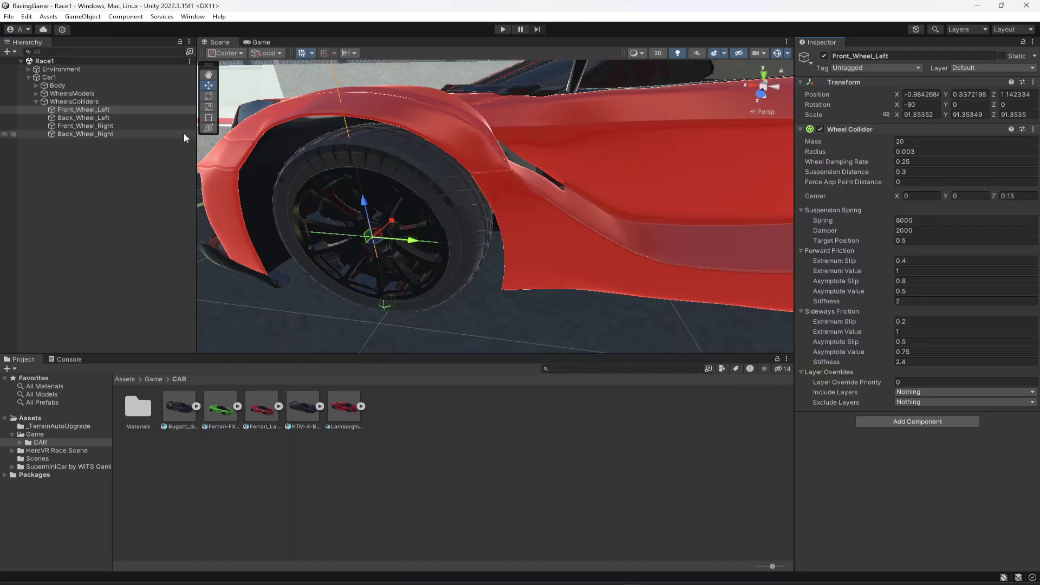
left_click(101, 118)
left_click(95, 132, "shift")
key("f")
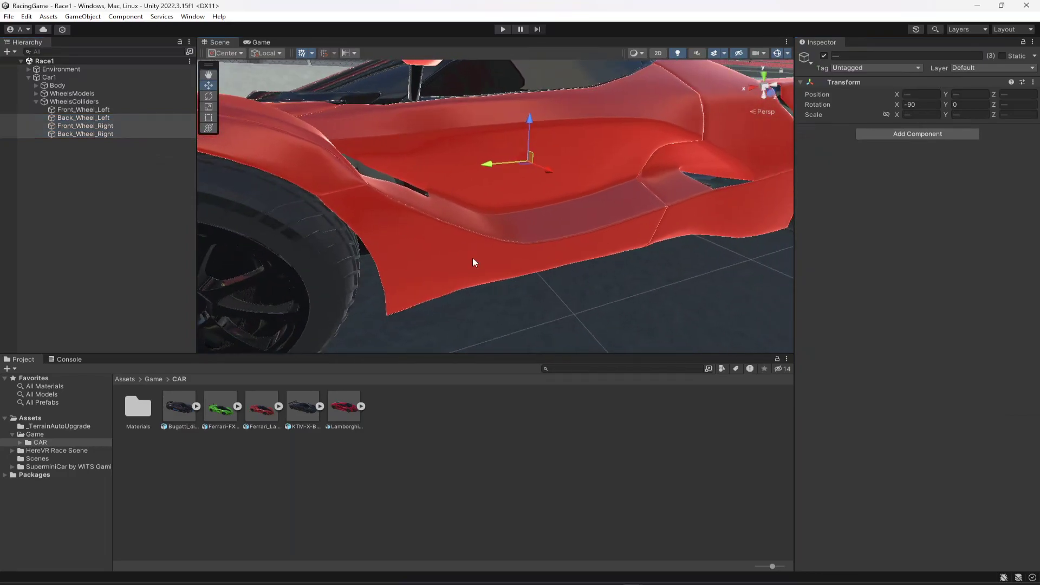
left_click(1033, 82)
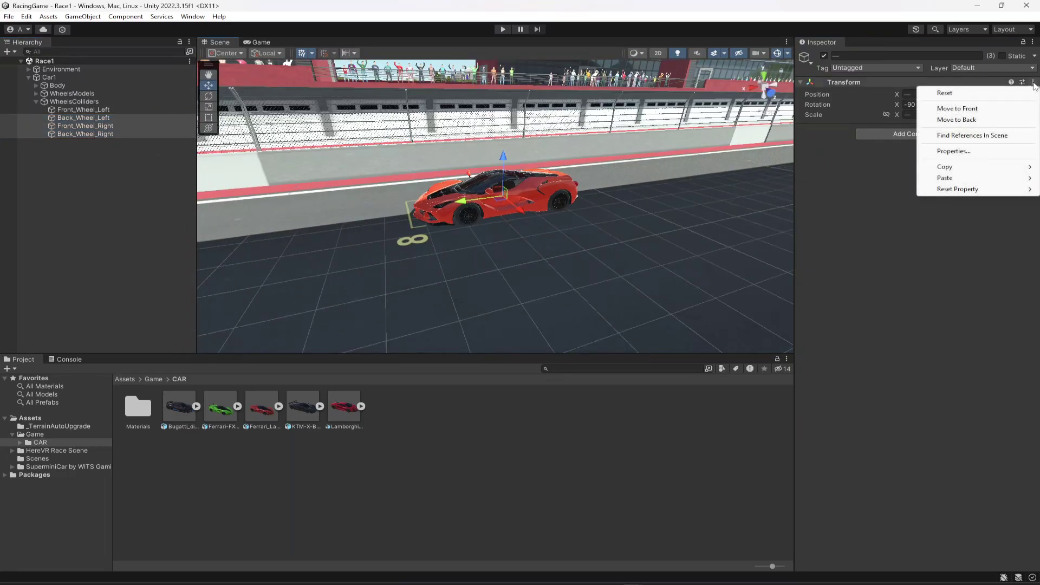
mouse_move(950, 178)
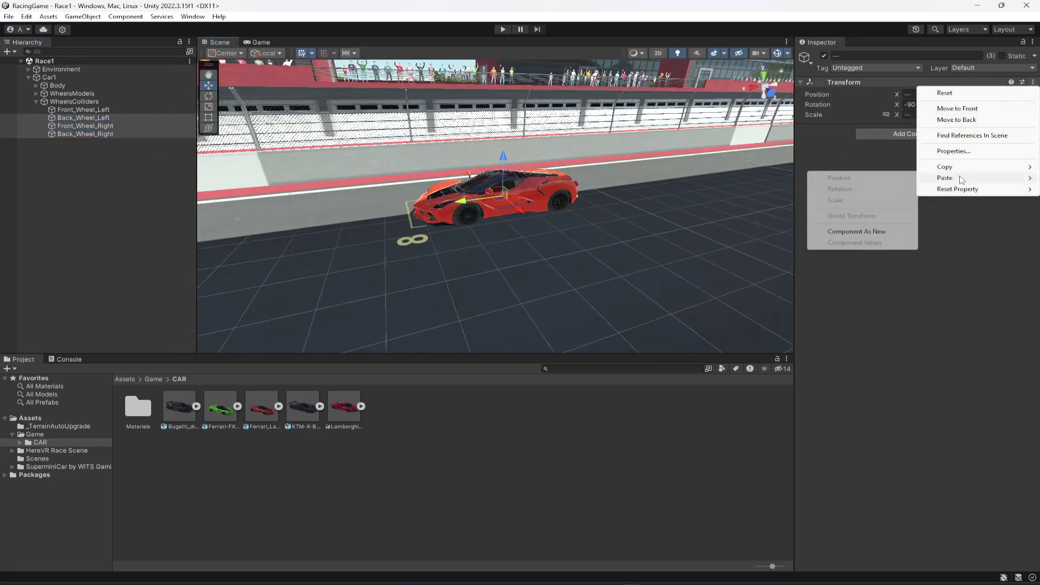
left_click(863, 232)
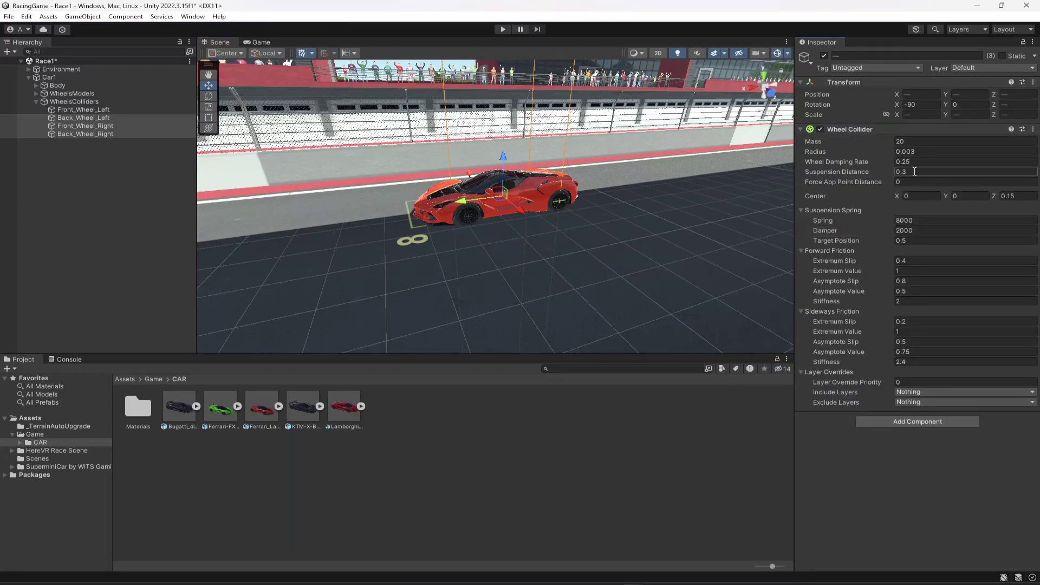
- Try moving Back_Wheel_Left outward to about X -1.043, and undo the move
double_click(66, 115)
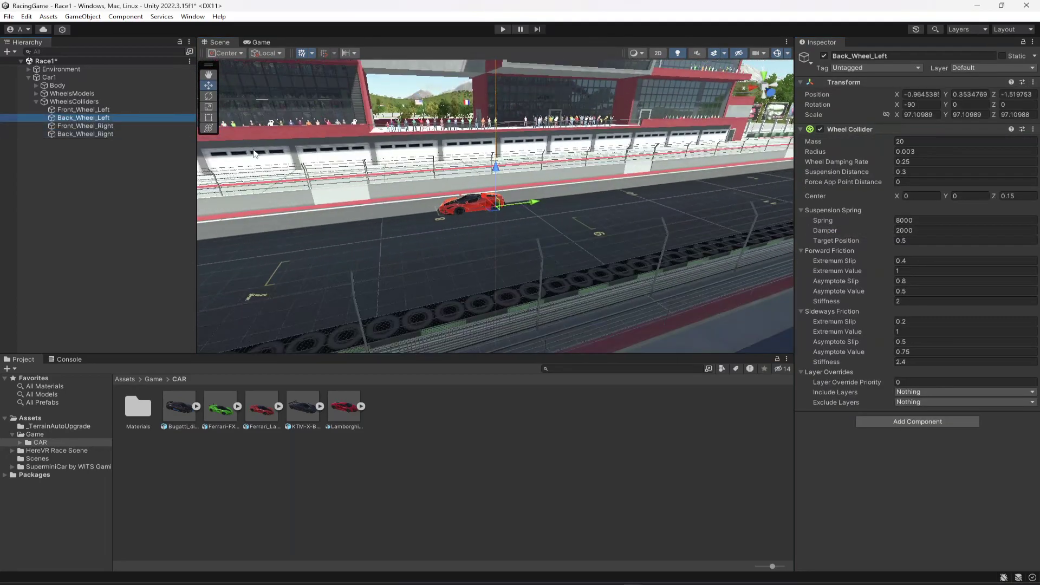
key("f")
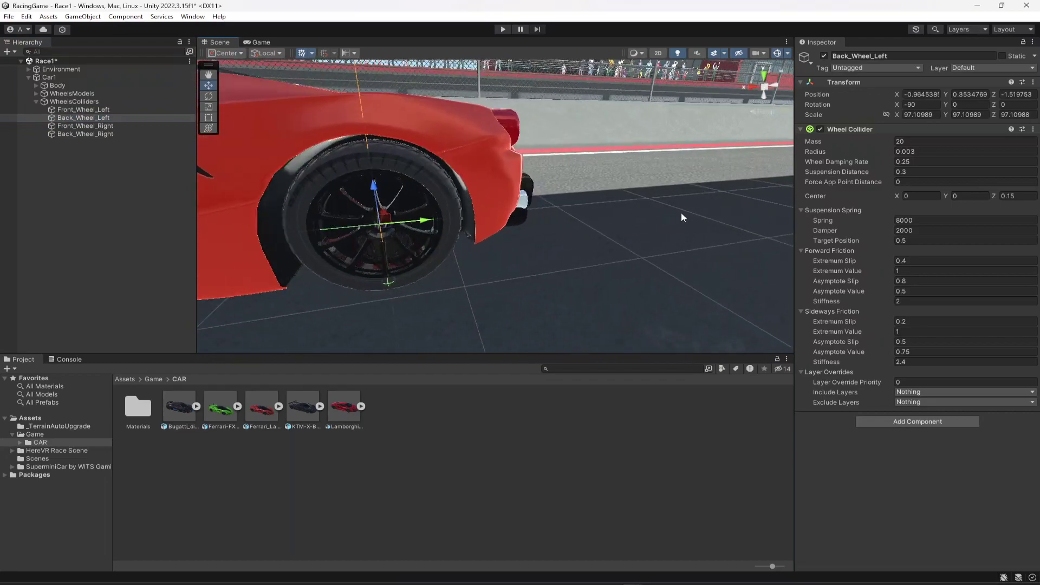
left_click_drag(620, 215, 612, 222)
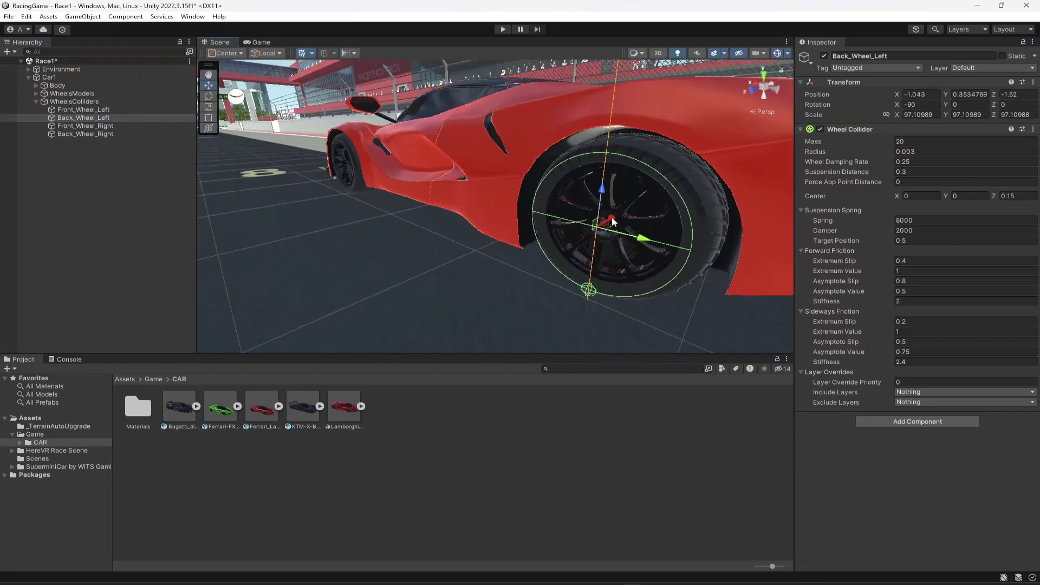
key("ctrl+z")
key("f")
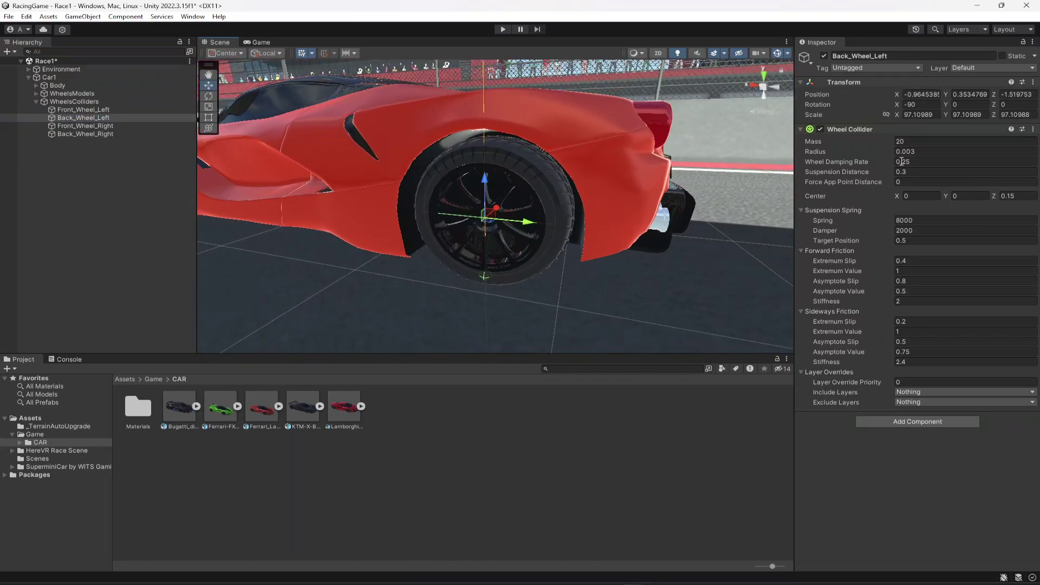
- Fit the Back_Wheel_Left Wheel Collider to its wheel by trying radii of 0.004 and 0.0033, and settle on 0.0034
left_click(921, 152)
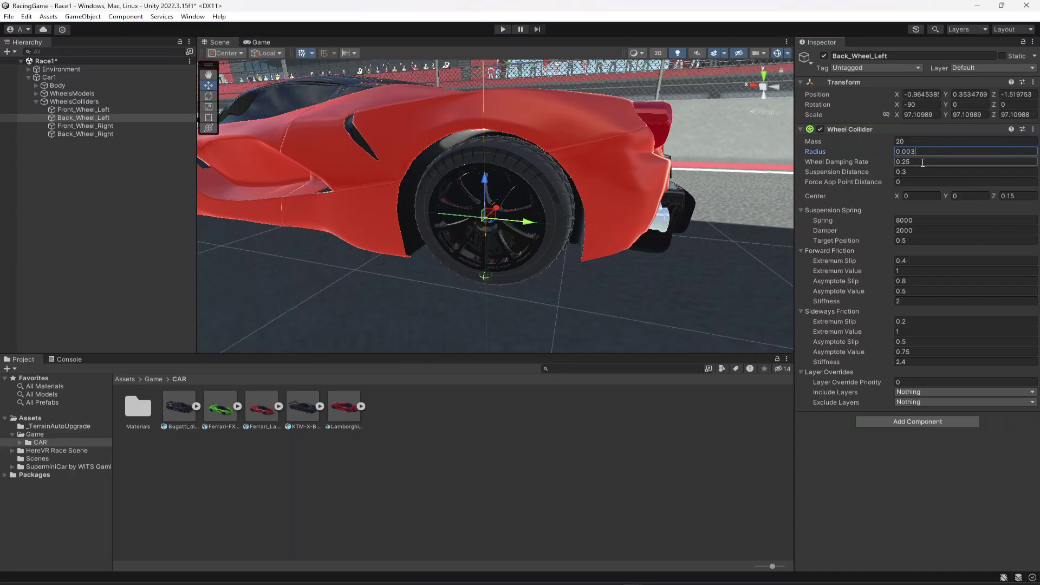
key("BackSpace")
type("4")
key("BackSpace")
type("33")
key("BackSpace")
type("4")
double_click(926, 151)
- Set the Back_Wheel_Right Wheel Collider's radius to 0.0034 and check it against the wheel
left_click(92, 135)
key("f")
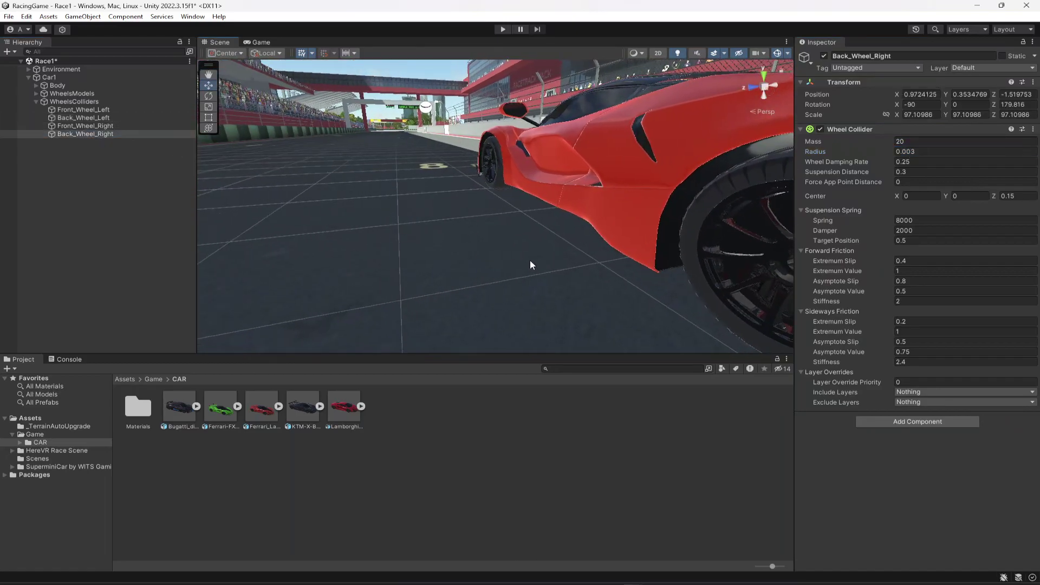
left_click_drag(617, 268, 535, 234, "alt")
scroll(503, 227, "down", 5)
scroll(472, 246, "down", 5)
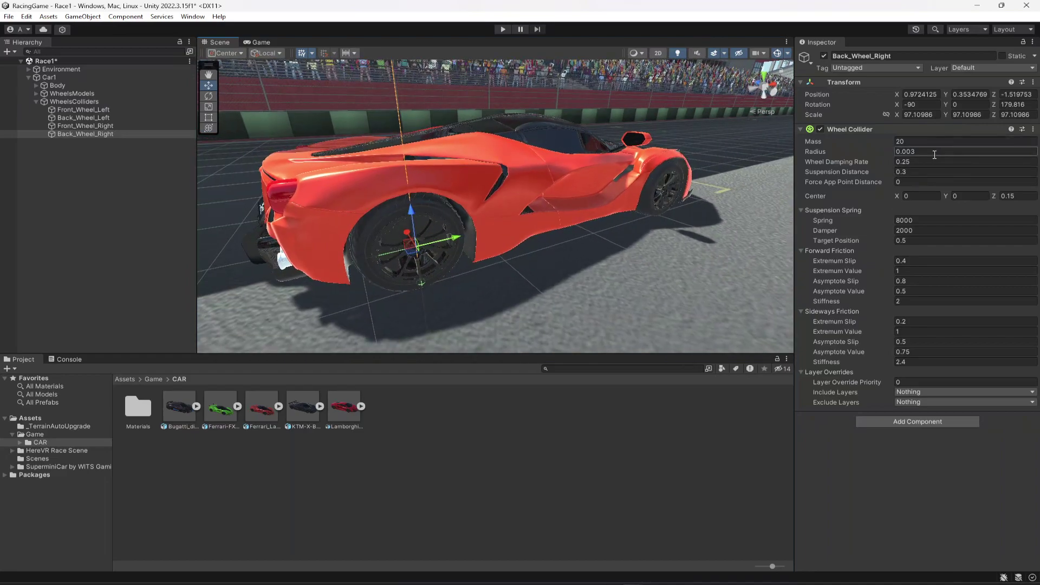
left_click(934, 152)
type("0.0034")
key("Return")
key("f")
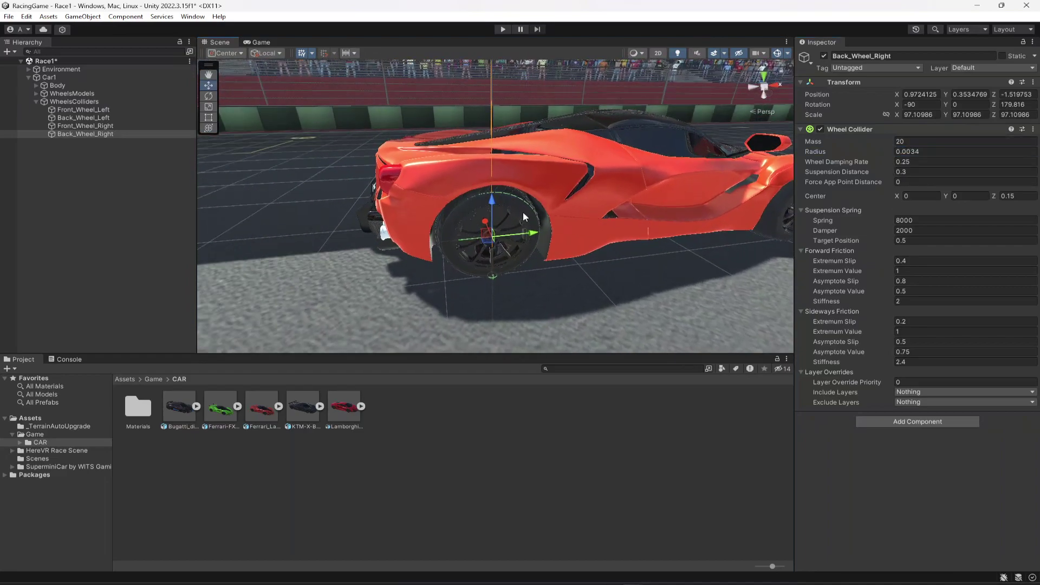
- Configure Car1's Rigidbody with mass 1200, drag 0.2 and angular drag 0.8, and save the scene
left_click(36, 100)
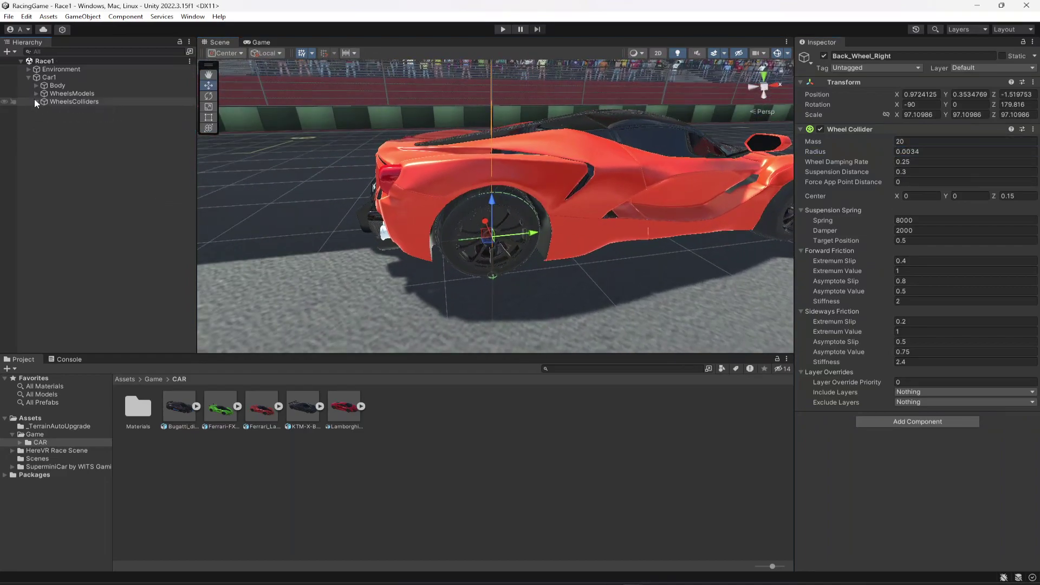
left_click(50, 78)
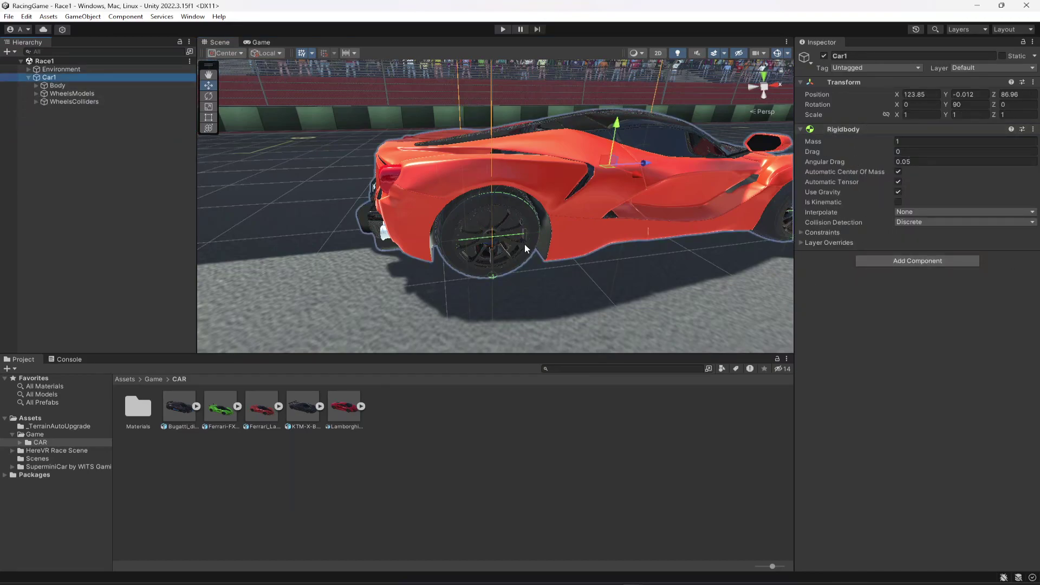
left_click(945, 140)
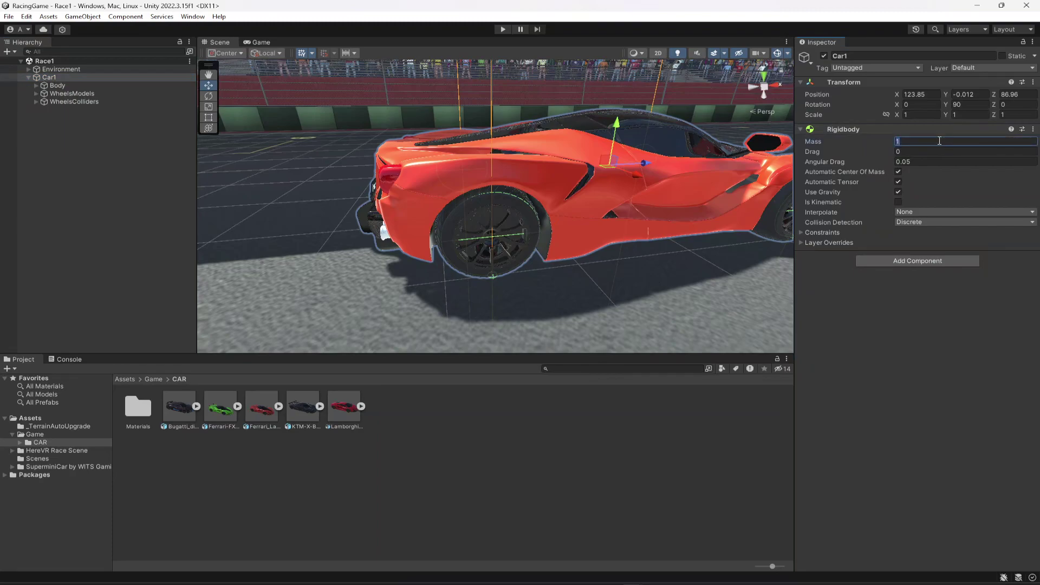
left_click_drag(501, 281, 641, 289, "alt")
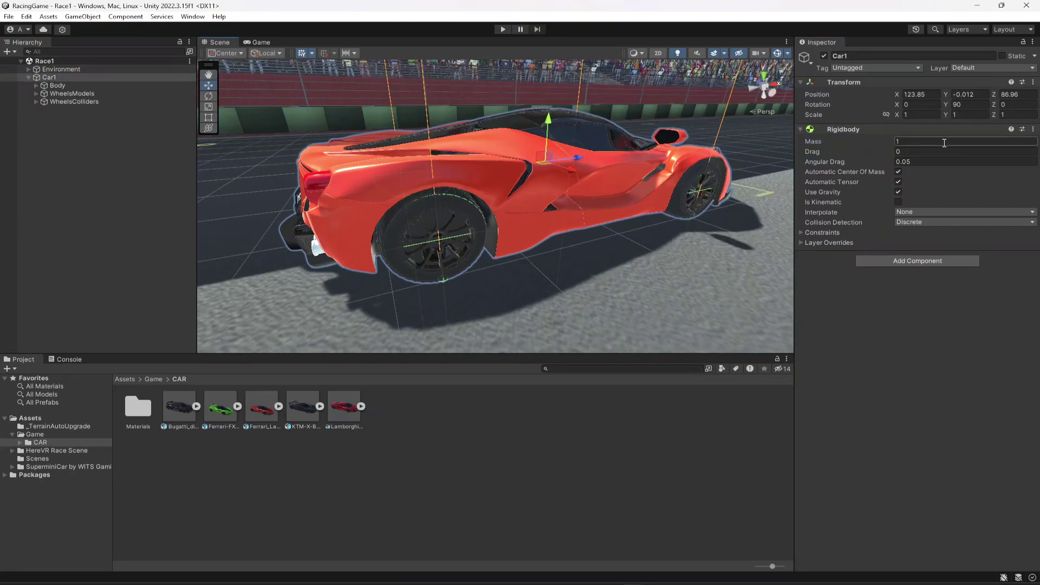
type("1200")
key("Tab")
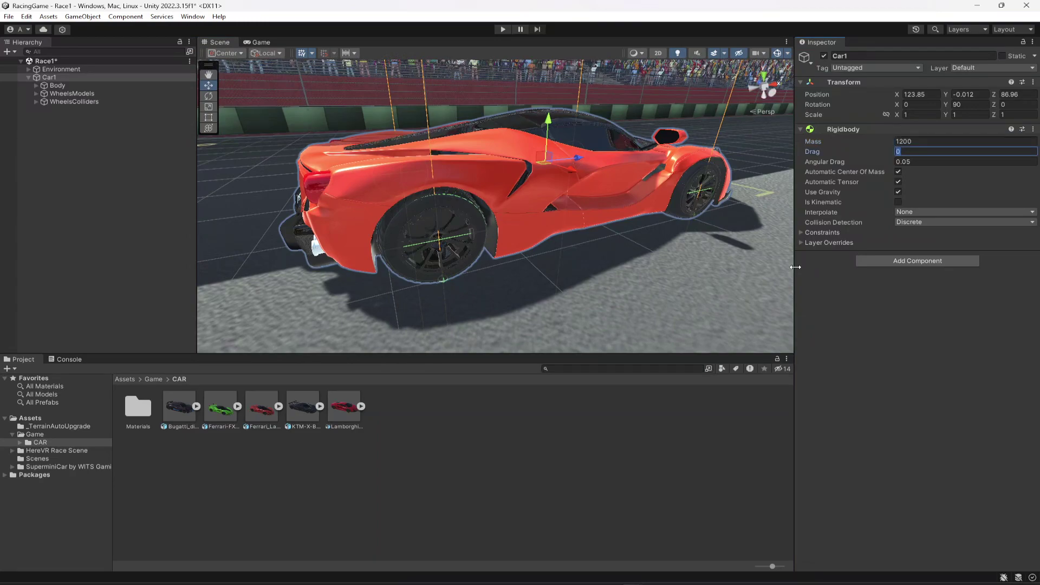
type("0.2")
key("Tab")
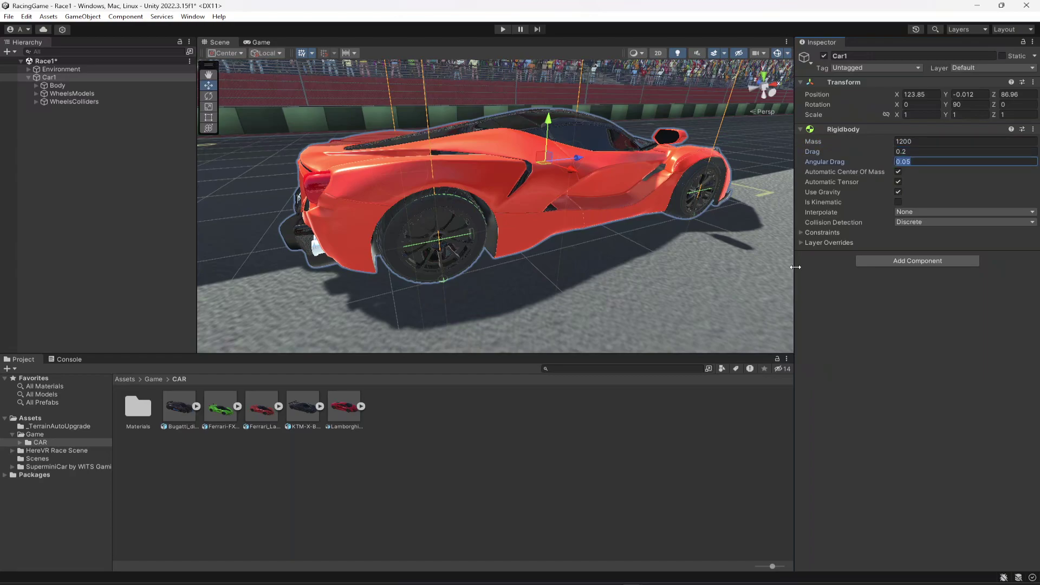
type(".8")
left_click(933, 353)
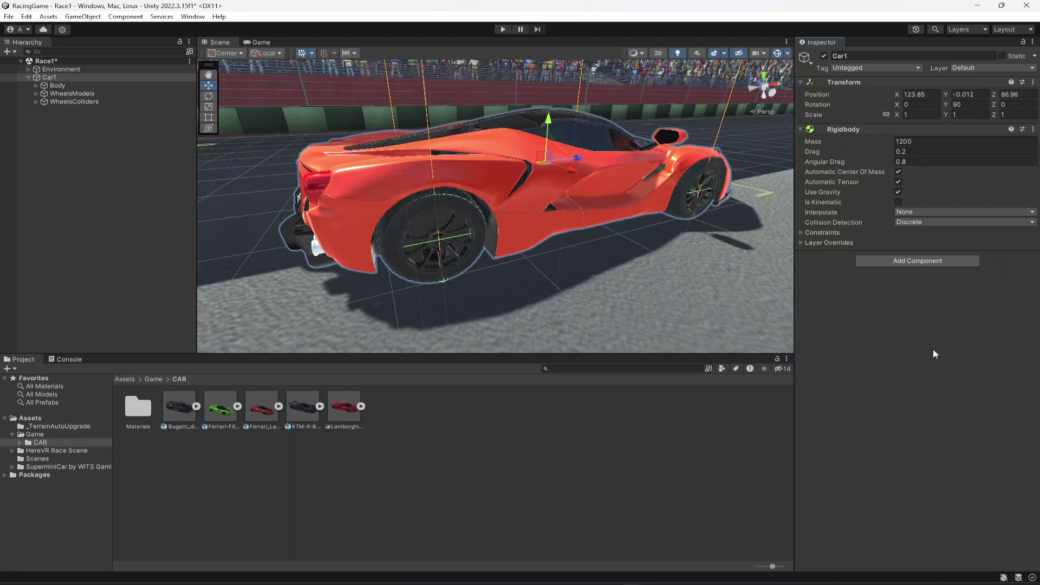
key("ctrl+s")
- Delete the Text object holding the LaFerrari lettering from Car1's Body group
left_click(37, 85)
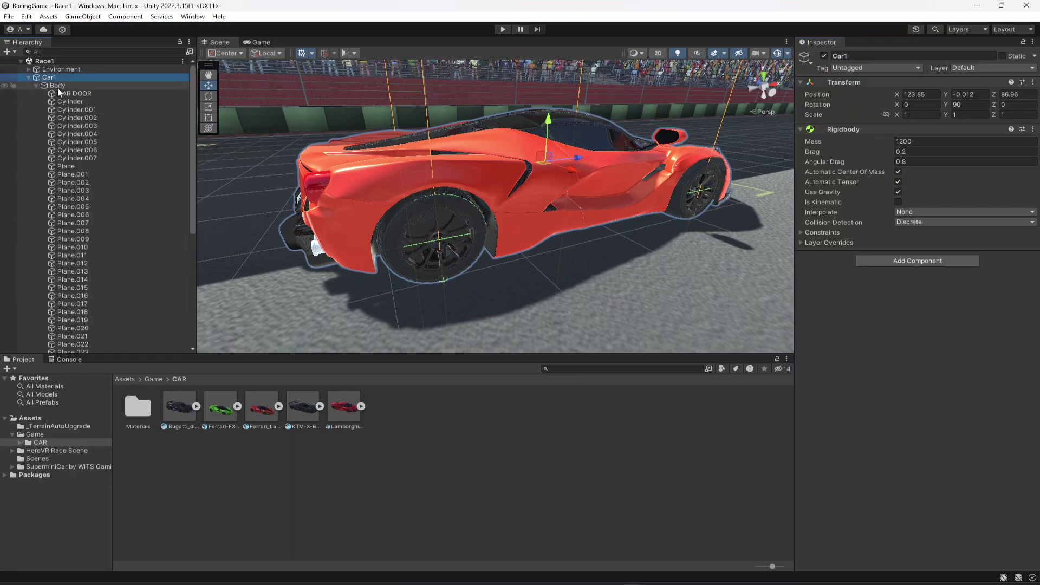
left_click(67, 95)
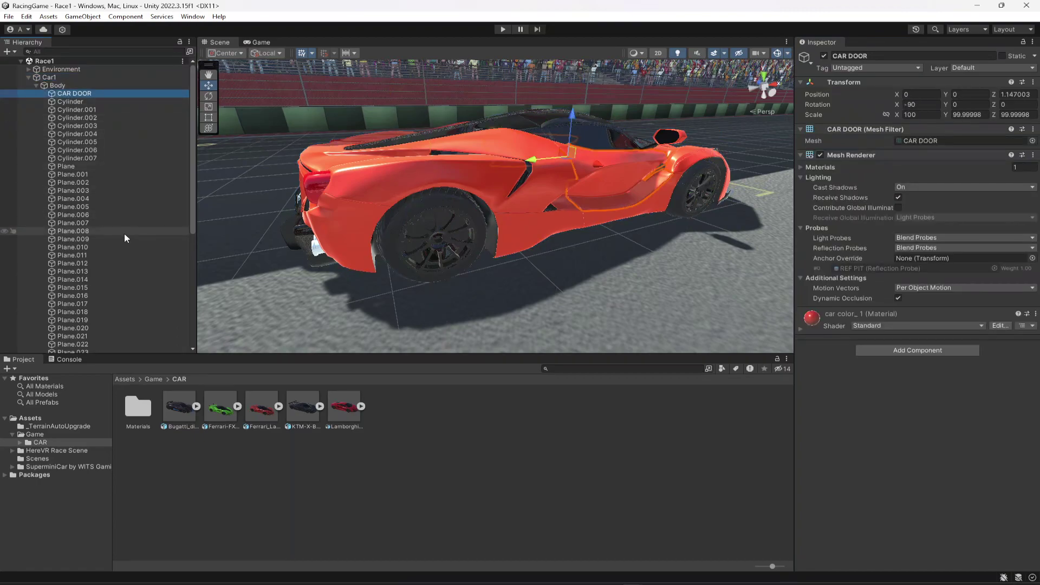
scroll(99, 187, "down", 6)
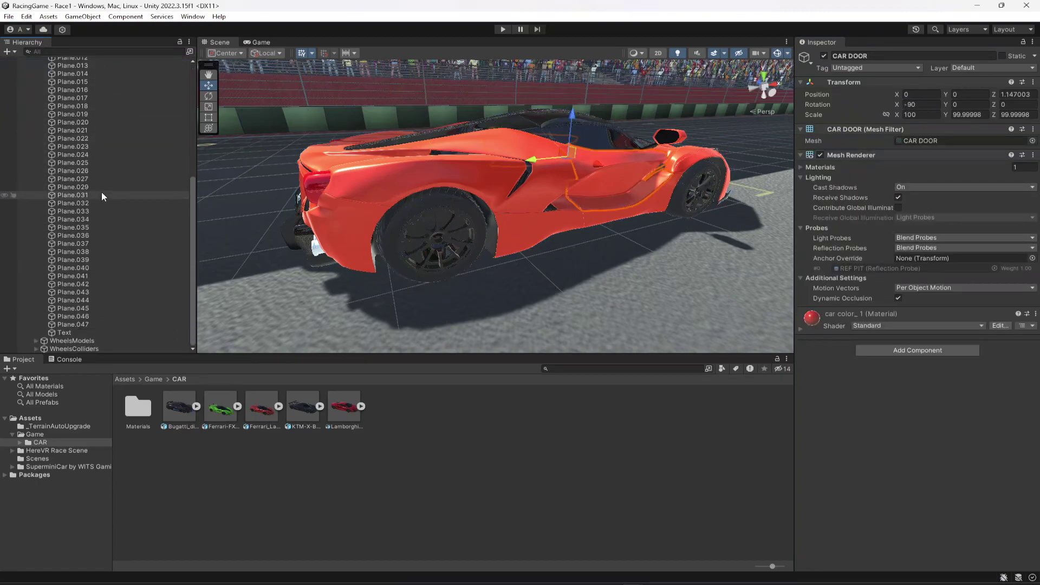
left_click(82, 333)
double_click(88, 333)
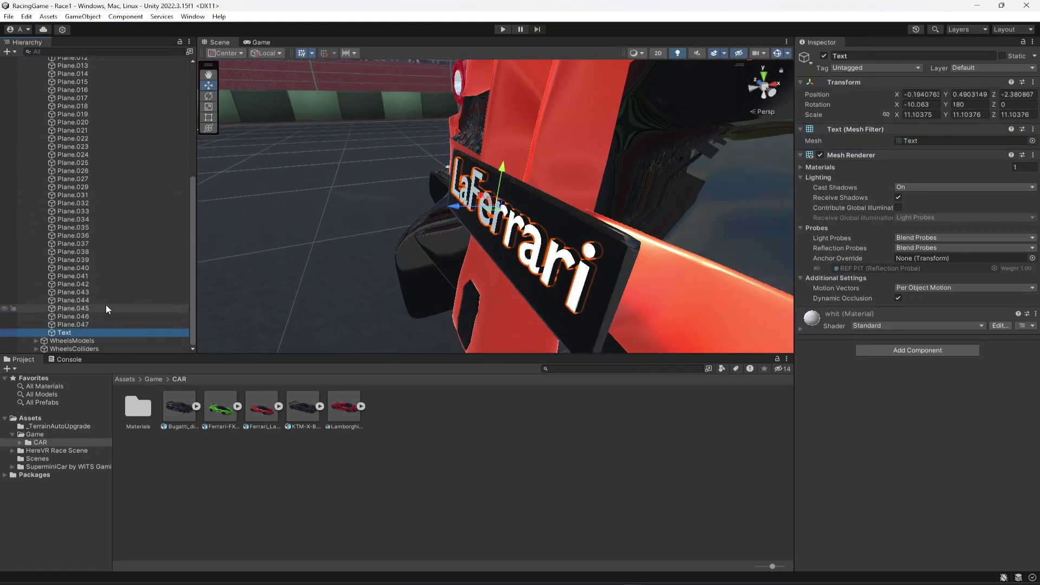
key("Delete")
- Select all parts inside the Body group, from CAR DOOR through Plane.047
left_click(88, 330)
scroll(111, 245, "up", 4)
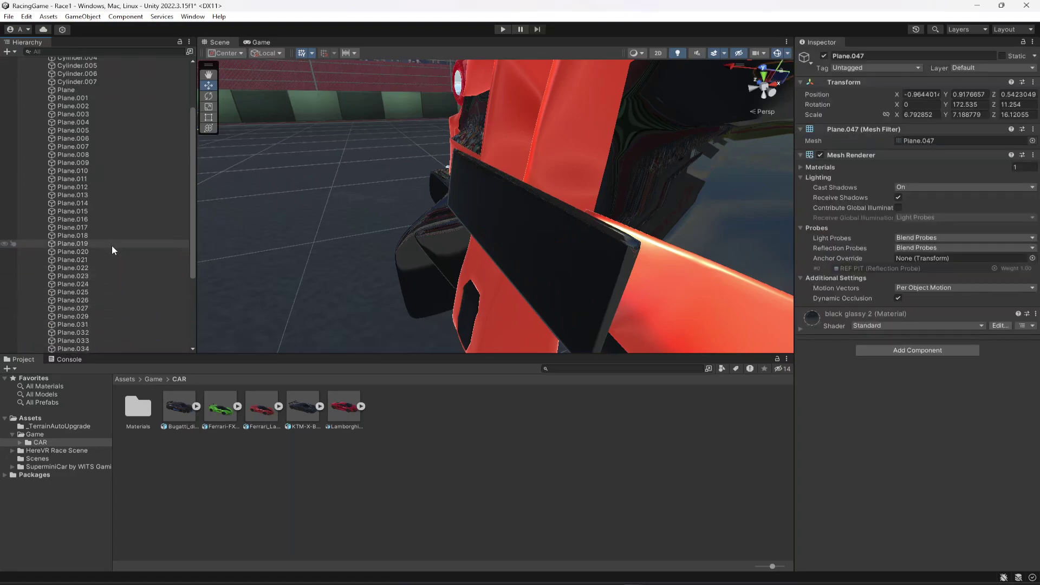
scroll(111, 246, "up", 3)
left_click(73, 94, "shift")
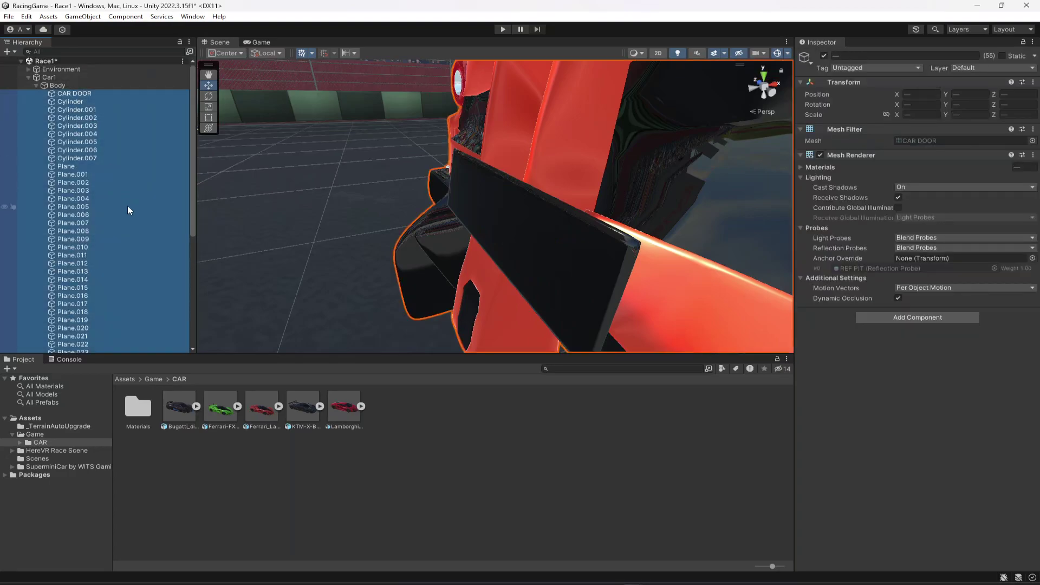
scroll(128, 206, "down", 6)
scroll(564, 233, "down", 3)
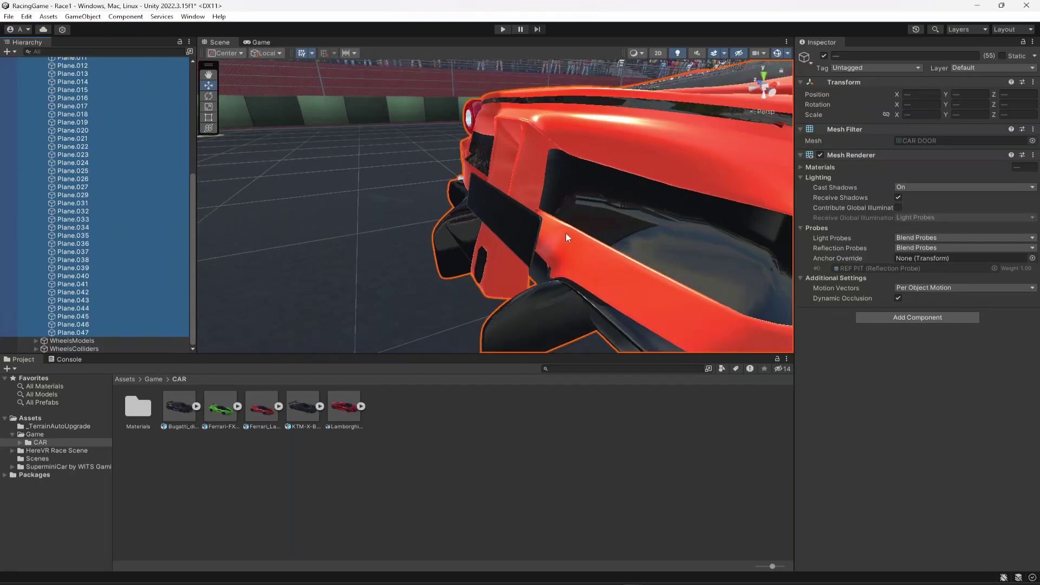
- Try moving the selected body parts upward off the wheels, and undo the move
scroll(565, 233, "down", 10)
right_click_drag(576, 264, 596, 205)
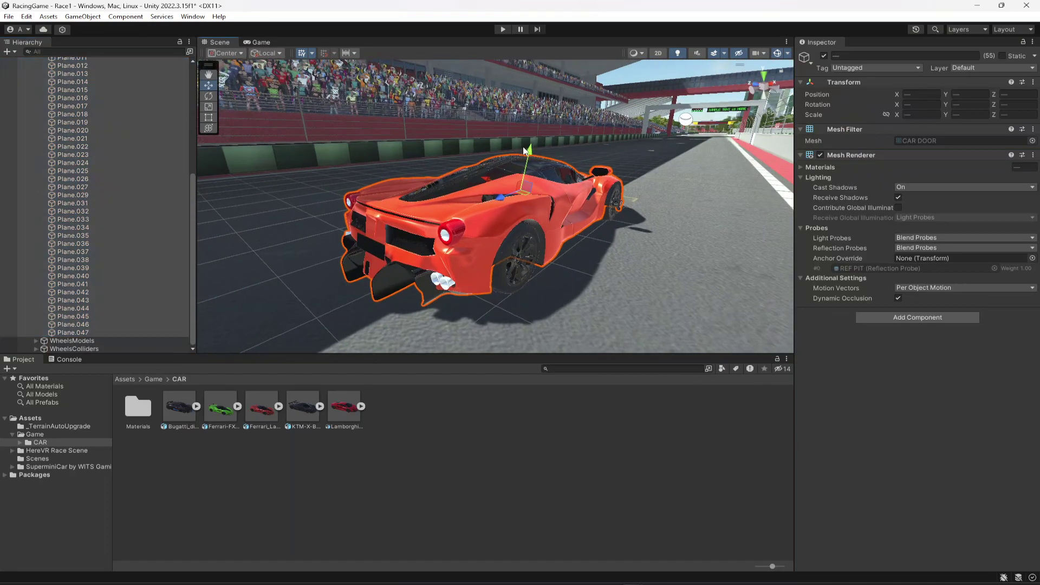
left_click_drag(524, 150, 557, 67)
key("ctrl+z")
- Add a Mesh Collider component to all the selected body parts at once
scroll(128, 258, "up", 8)
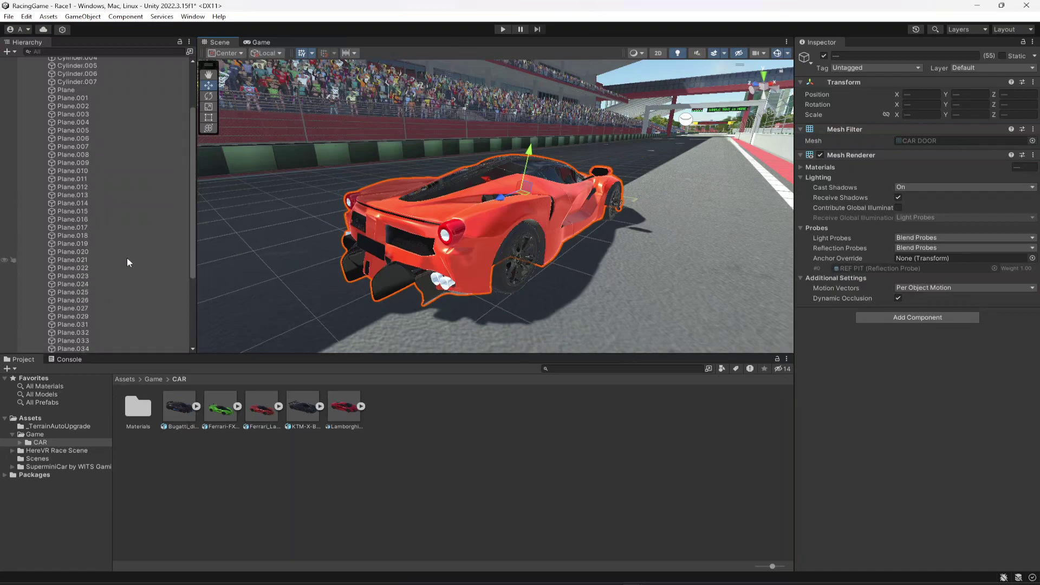
left_click(900, 320)
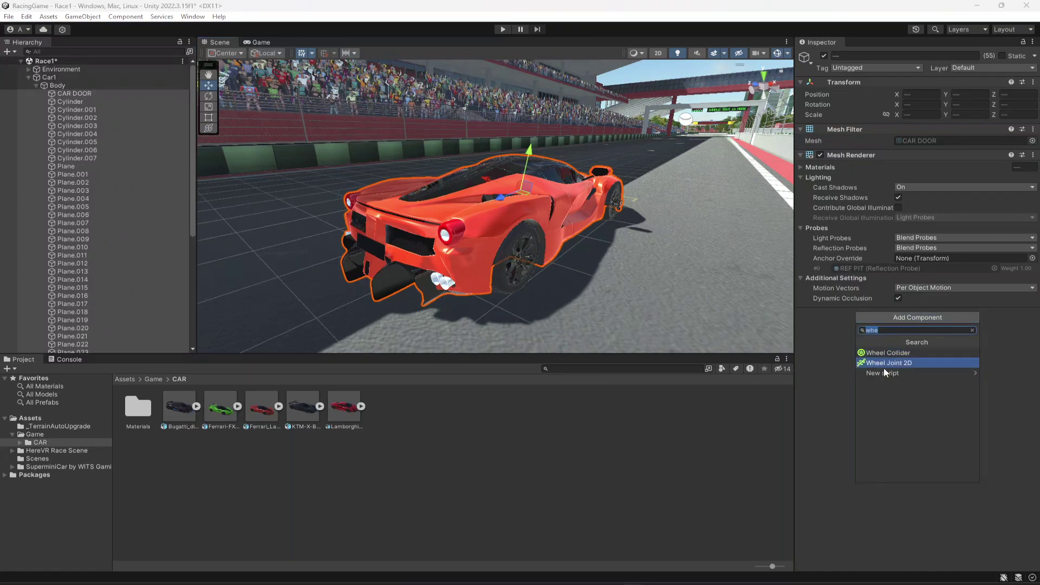
type("mes")
key("Up")
key("Up")
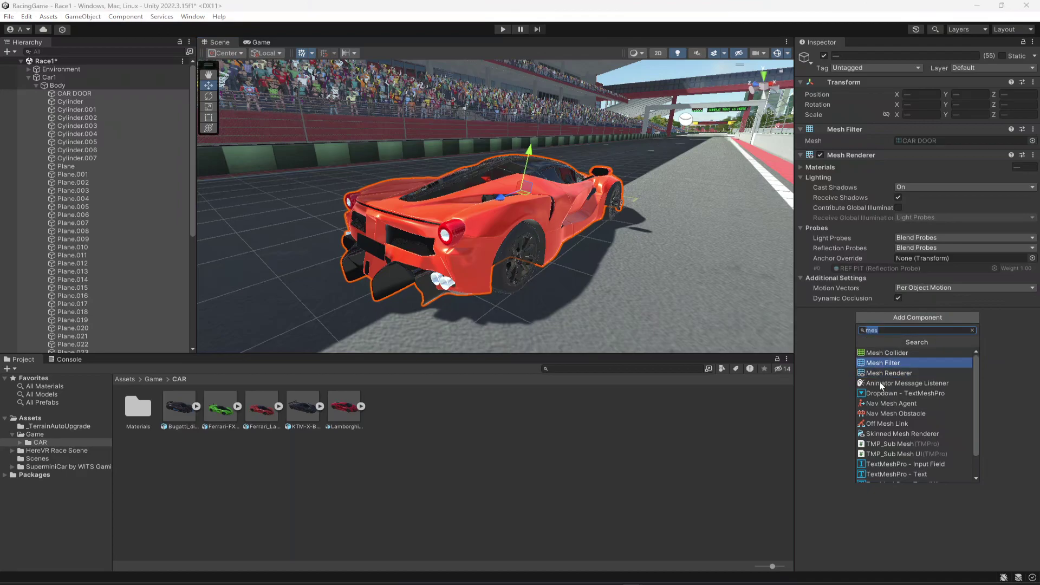
key("Return")
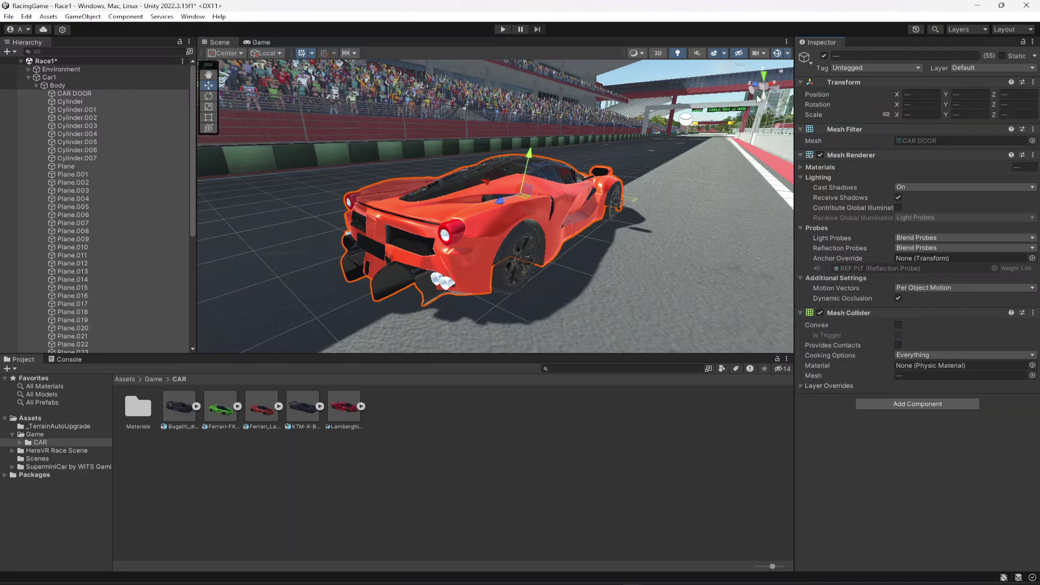
- Make the body parts' Mesh Colliders convex and check their outlines all around the car
right_click_drag(700, 233, 586, 445)
key("d")
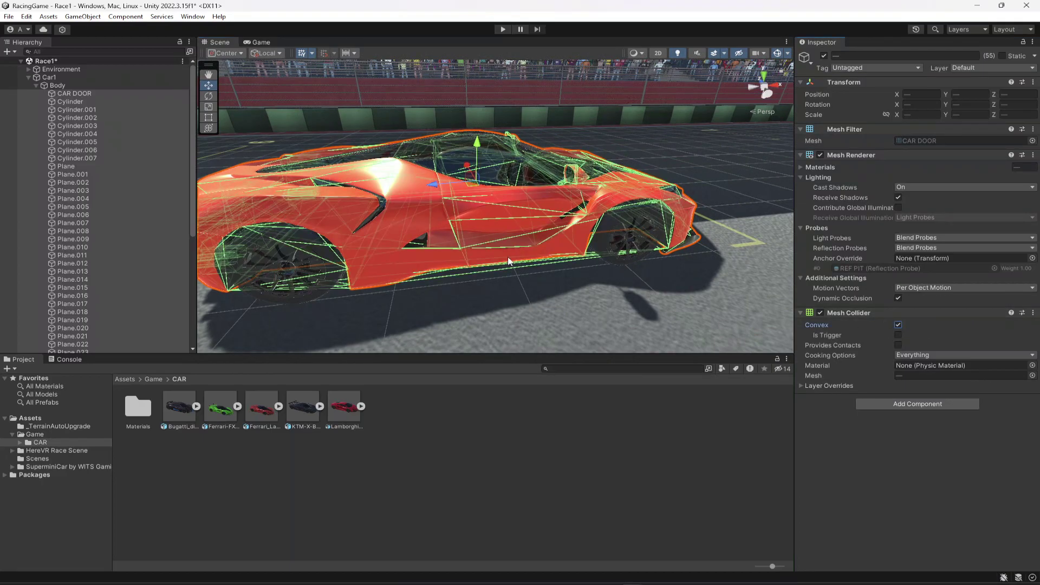
right_click_drag(512, 258, 553, 220)
key("d")
key("d")
right_click_drag(699, 225, 534, 226)
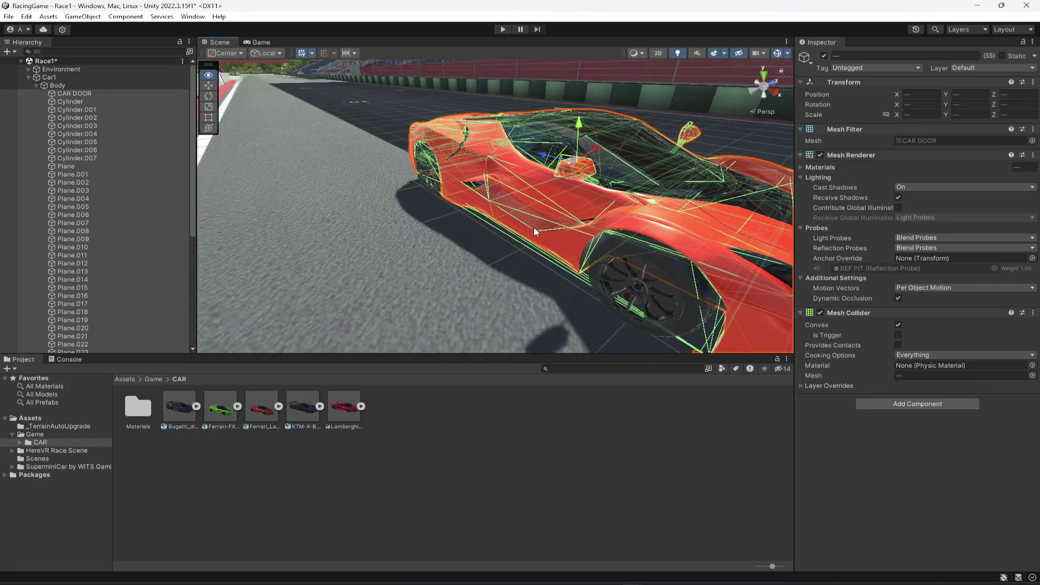
right_click_drag(678, 227, 489, 236)
left_click_drag(488, 235, 433, 219, "alt")
- Collapse the Body and Car1 groups in the hierarchy, clear the selection and save the scene
left_click(35, 85)
left_click(28, 78)
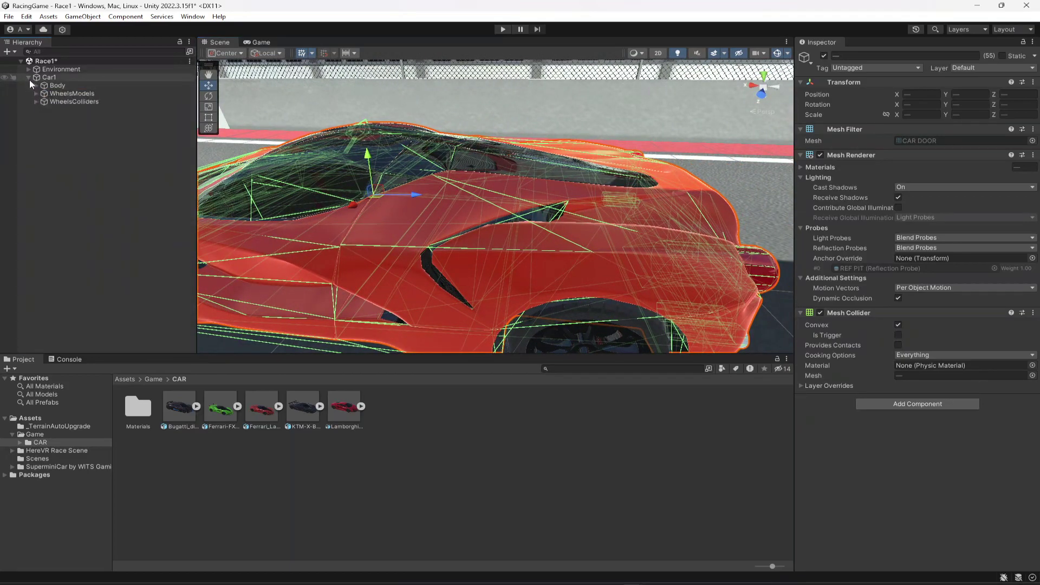
left_click(92, 160)
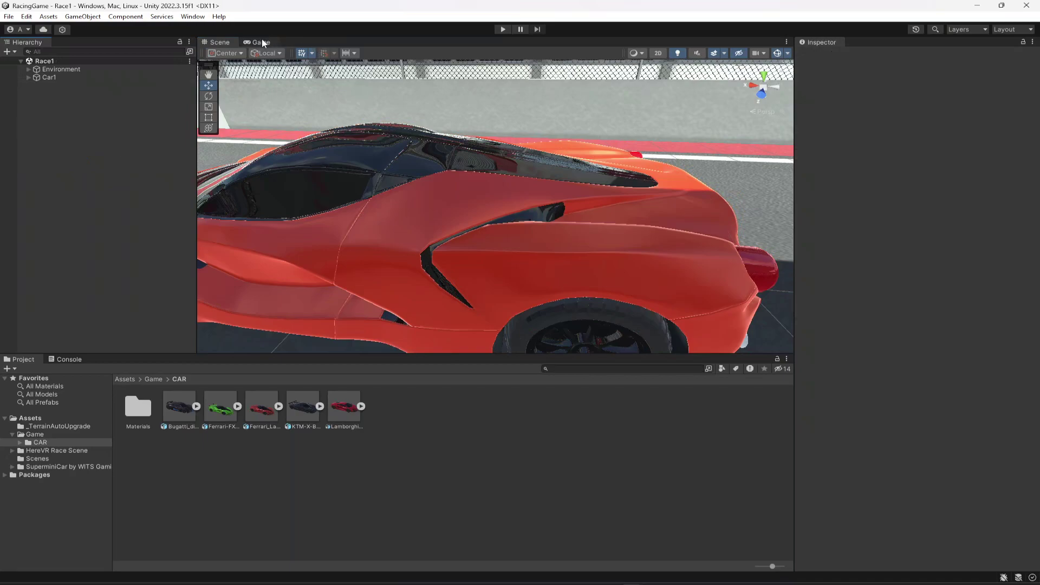
- Add a new Camera to the Race1 scene, outside the Car1 group
left_click_drag(629, 207, 538, 224, "alt")
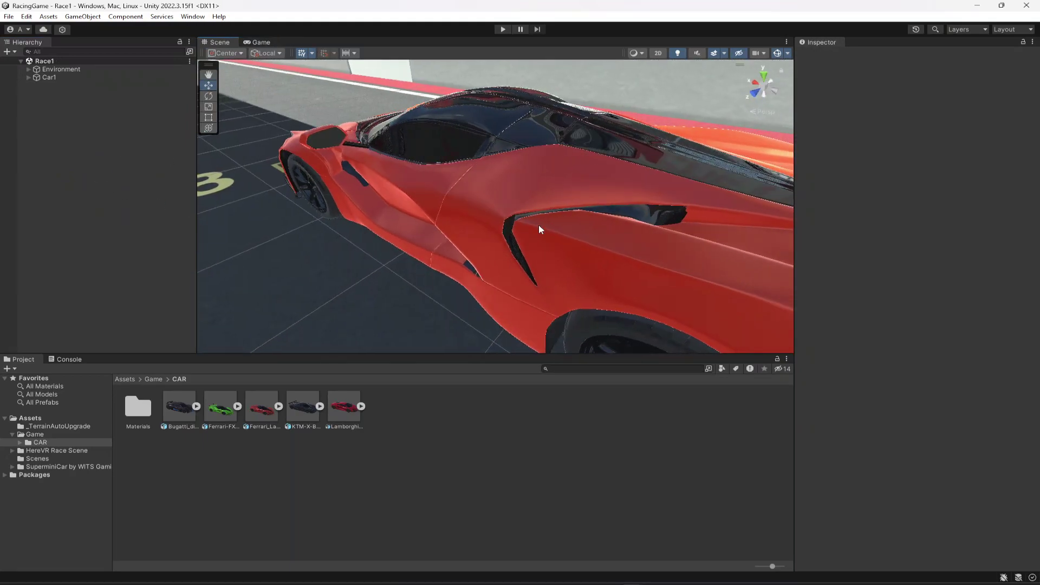
scroll(538, 224, "down", 8)
right_click(48, 128)
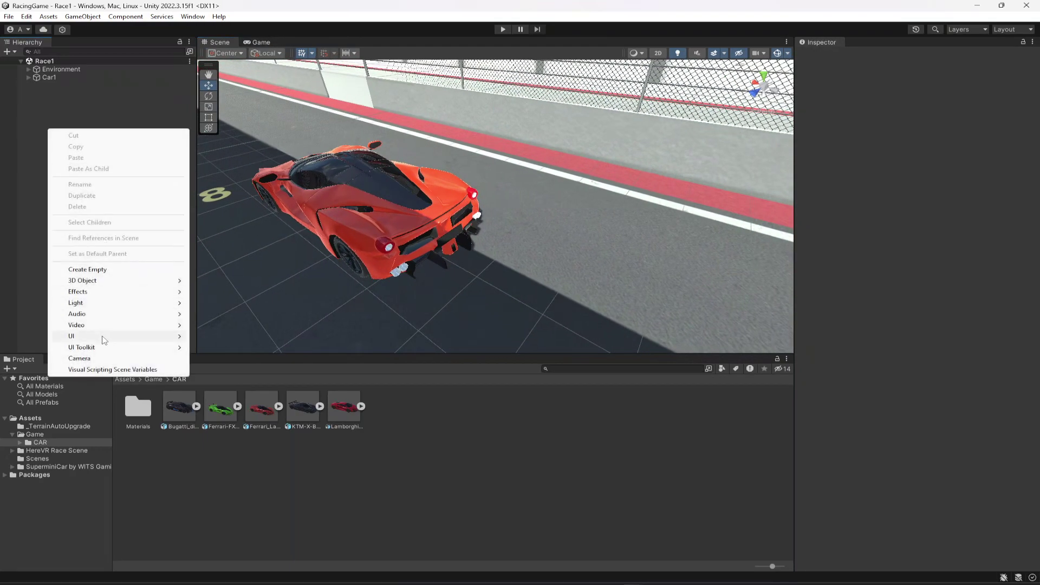
mouse_move(104, 339)
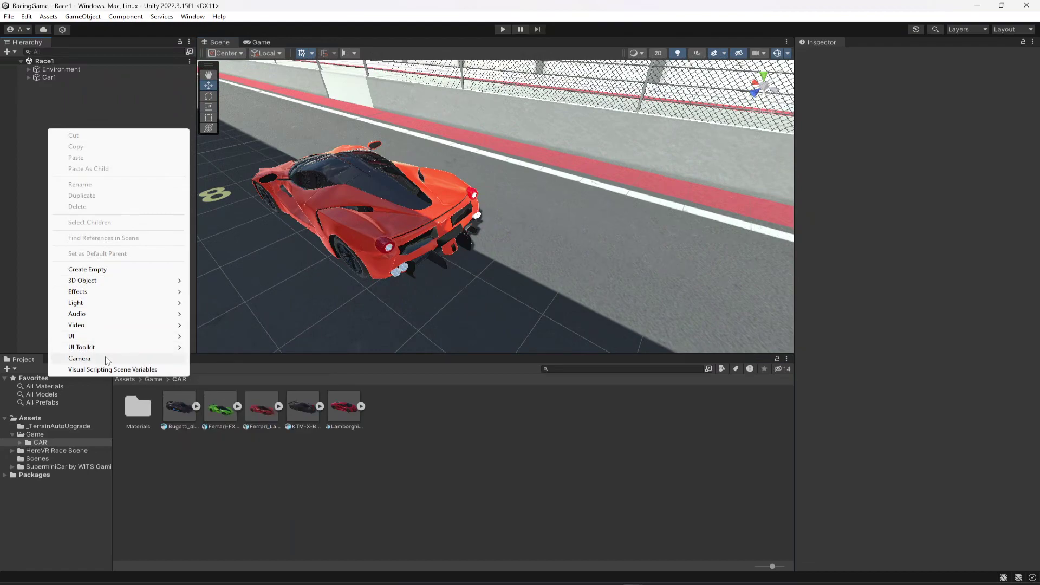
left_click(103, 358)
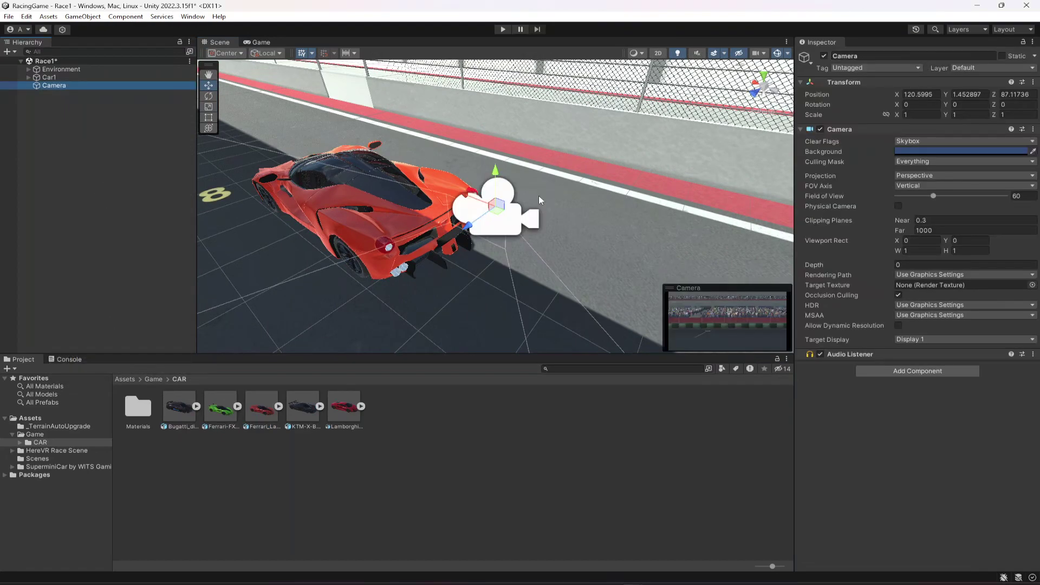
- Rotate the camera to 90 on Y and place it behind and above the car at about X 118.182, Y 1.808
key("f")
left_click_drag(360, 166, 400, 171)
type("90")
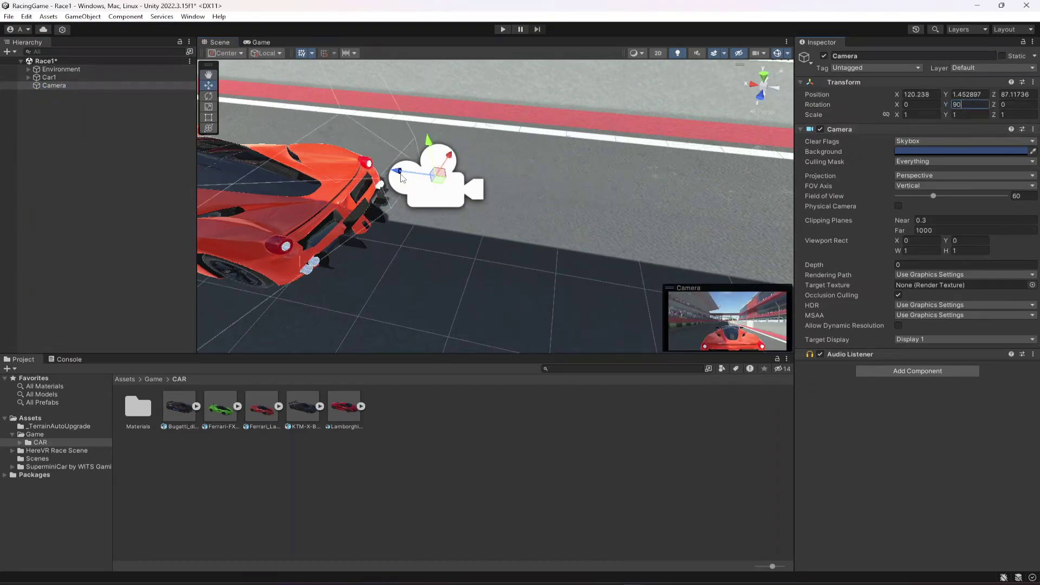
left_click_drag(433, 191, 745, 141)
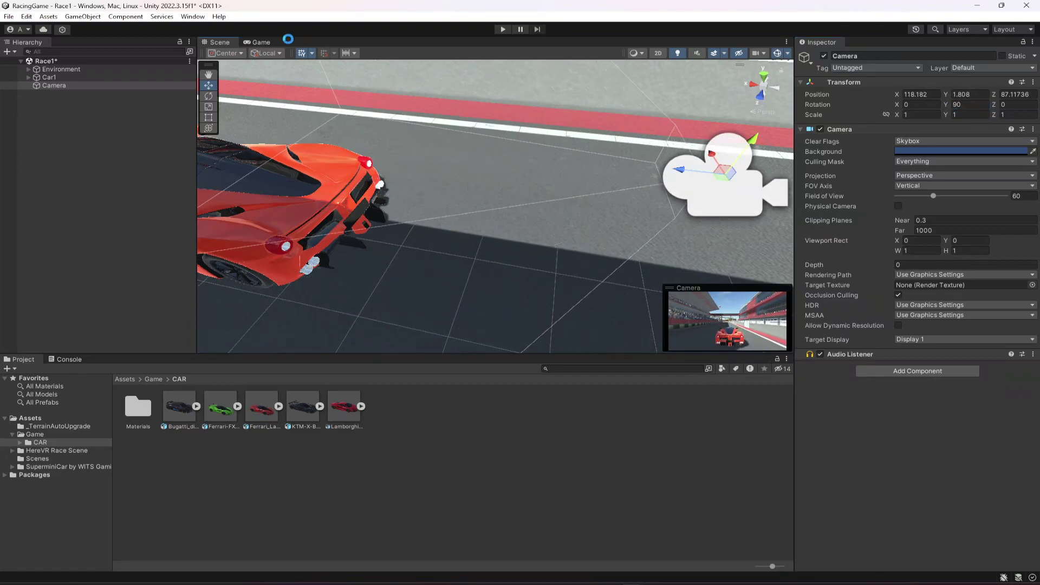
- Run the scene through the new camera and examine Car1's colliders in the Scene view while it plays
left_click(260, 42)
left_click(503, 29)
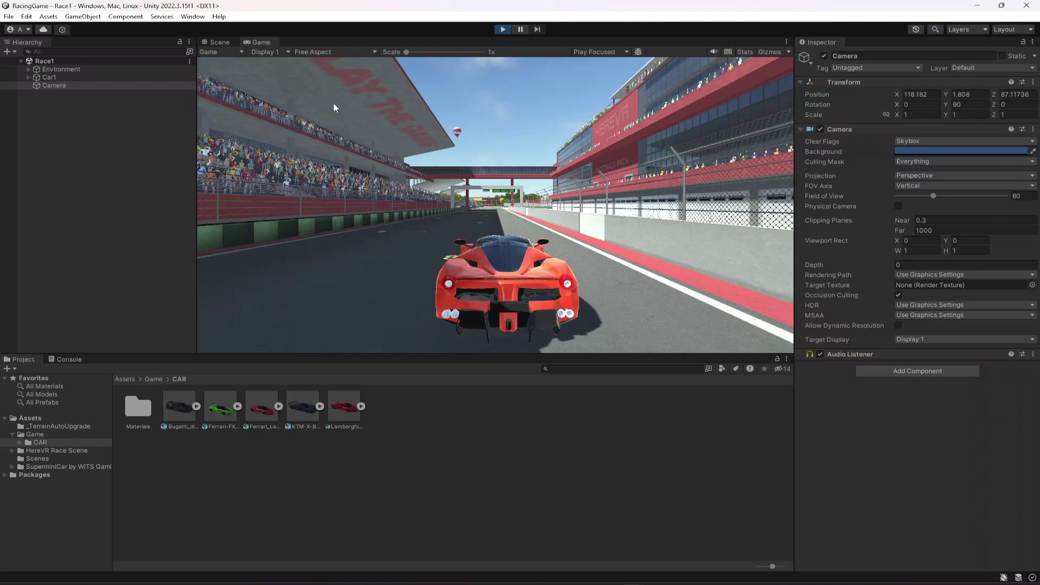
left_click(217, 42)
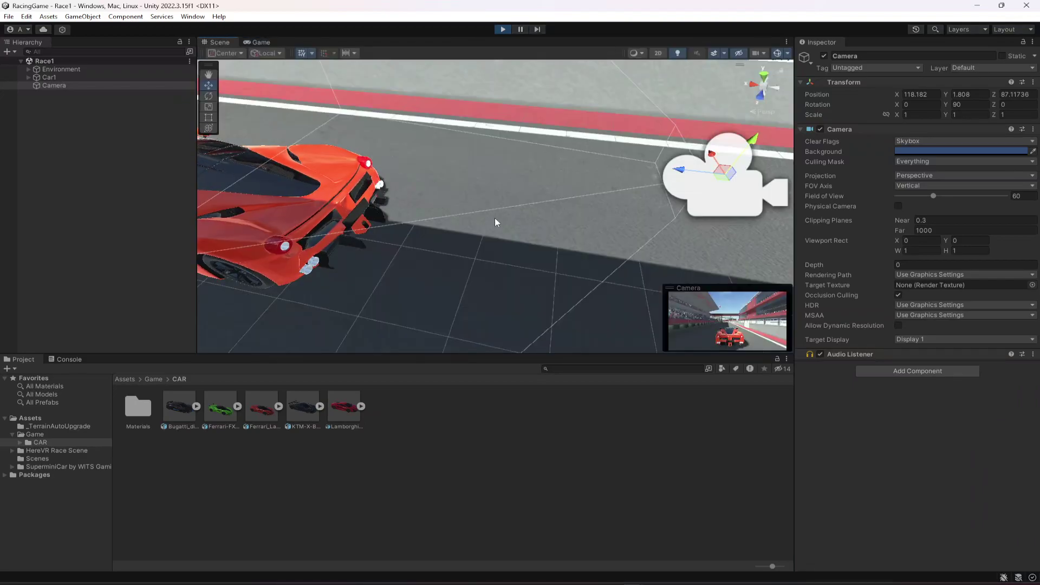
double_click(101, 77)
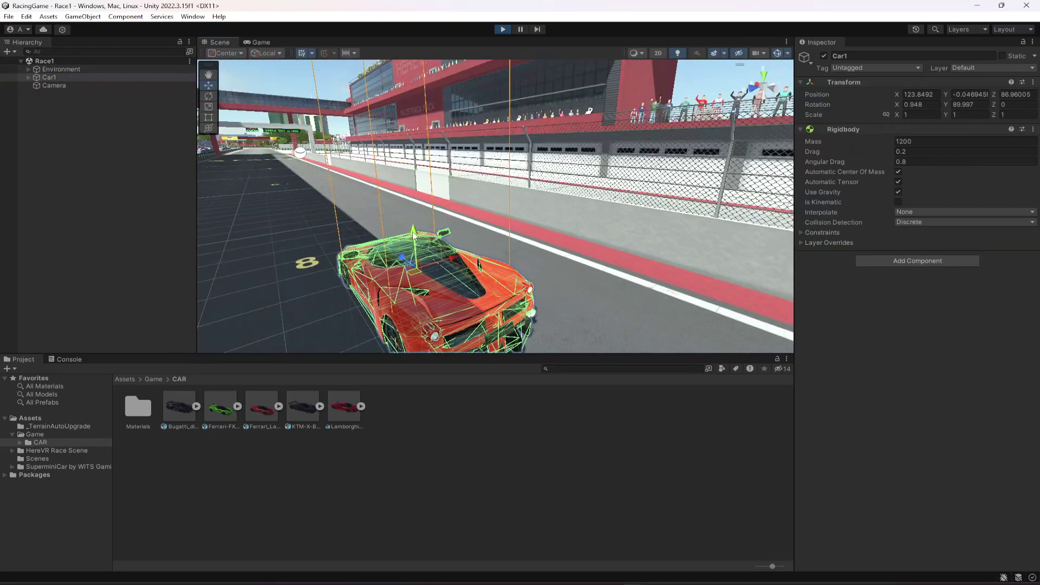
scroll(486, 271, "down", 2)
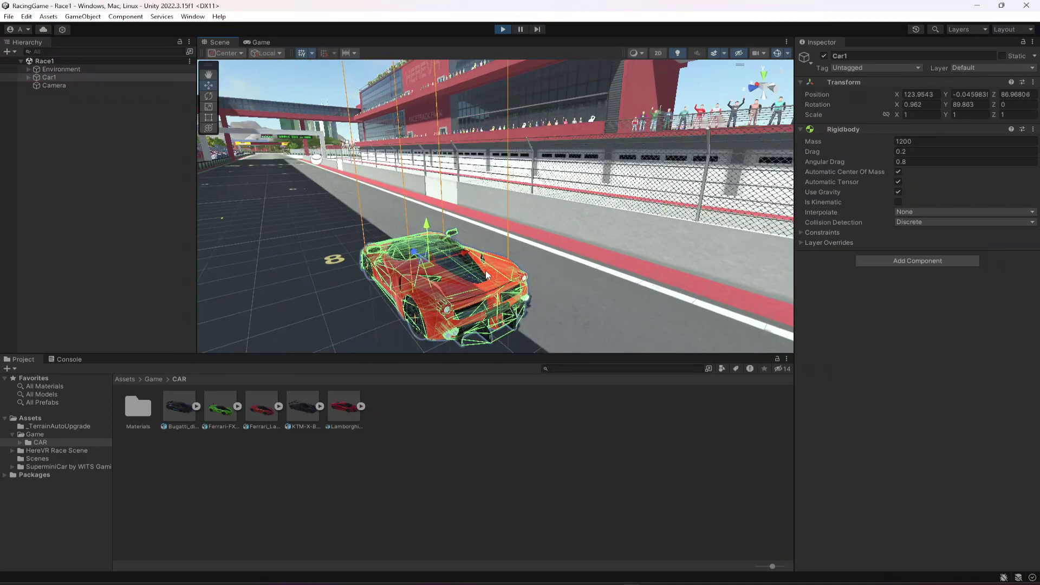
- Try lifting Car1 in the running scene to test its physics, and stop the play session
left_click_drag(424, 231, 444, 67)
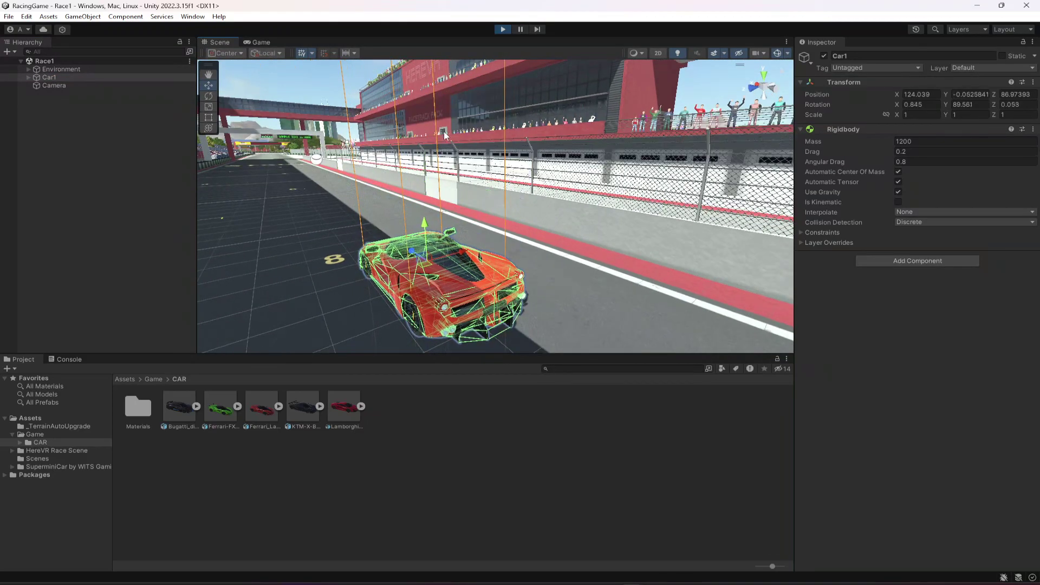
left_click_drag(425, 231, 447, 50)
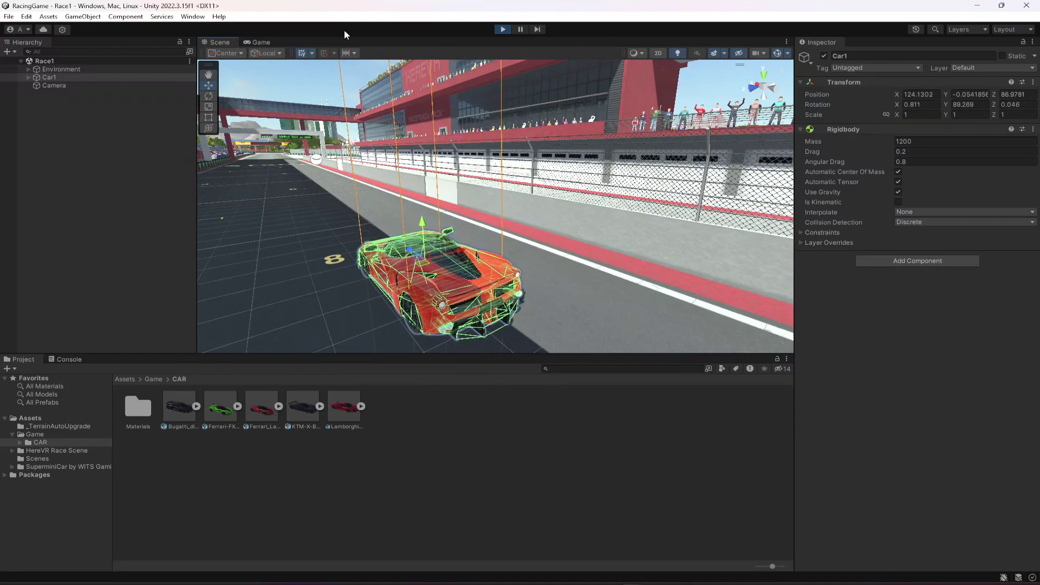
left_click(273, 41)
left_click(240, 41)
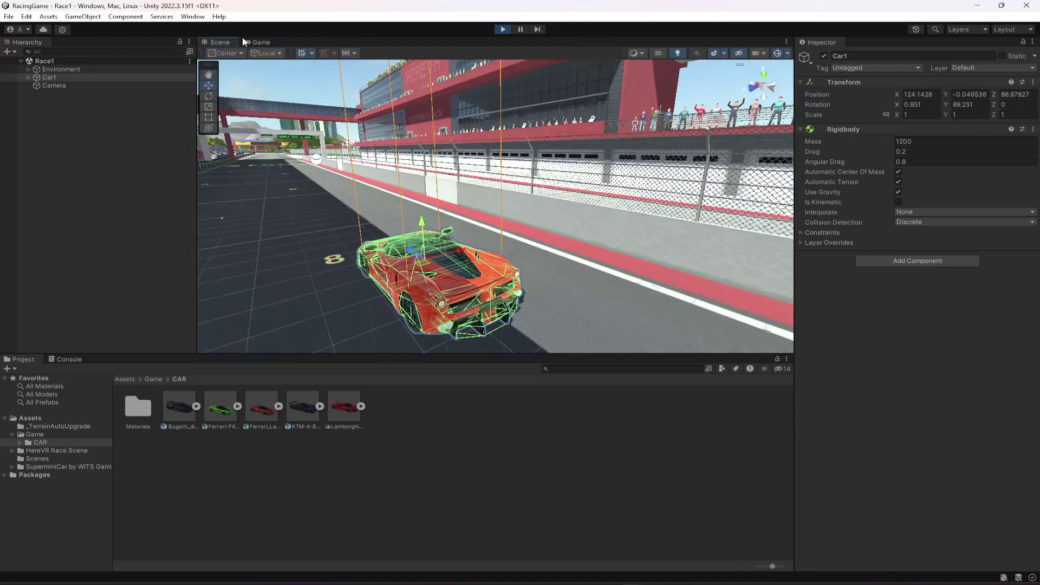
left_click(502, 30)
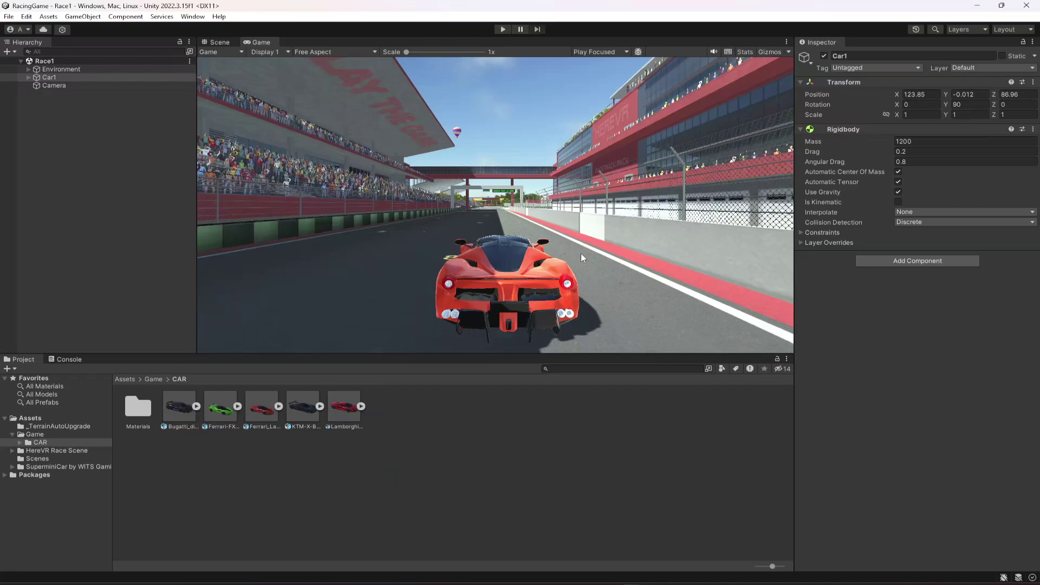
left_click(90, 128)
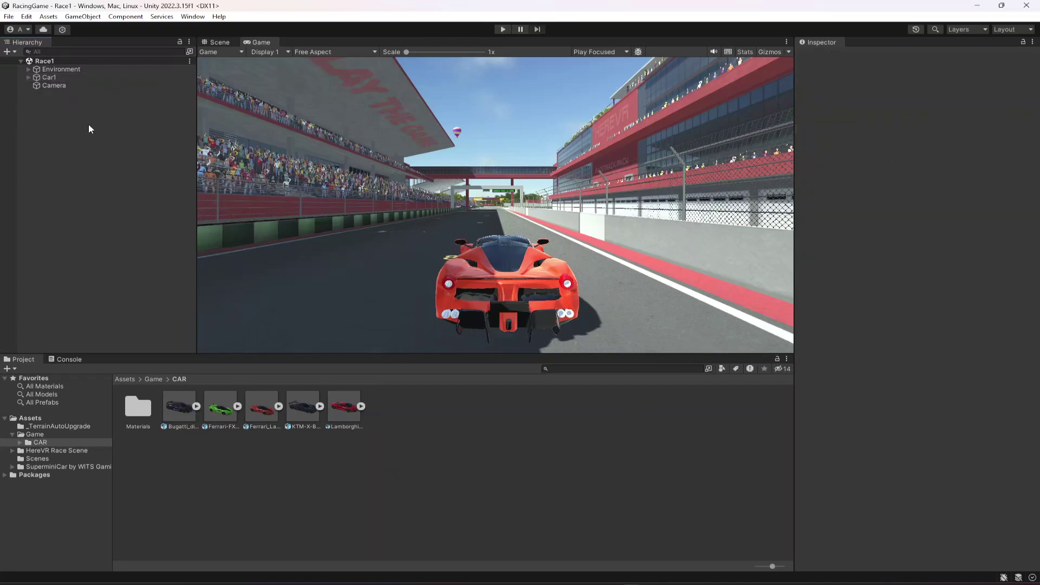